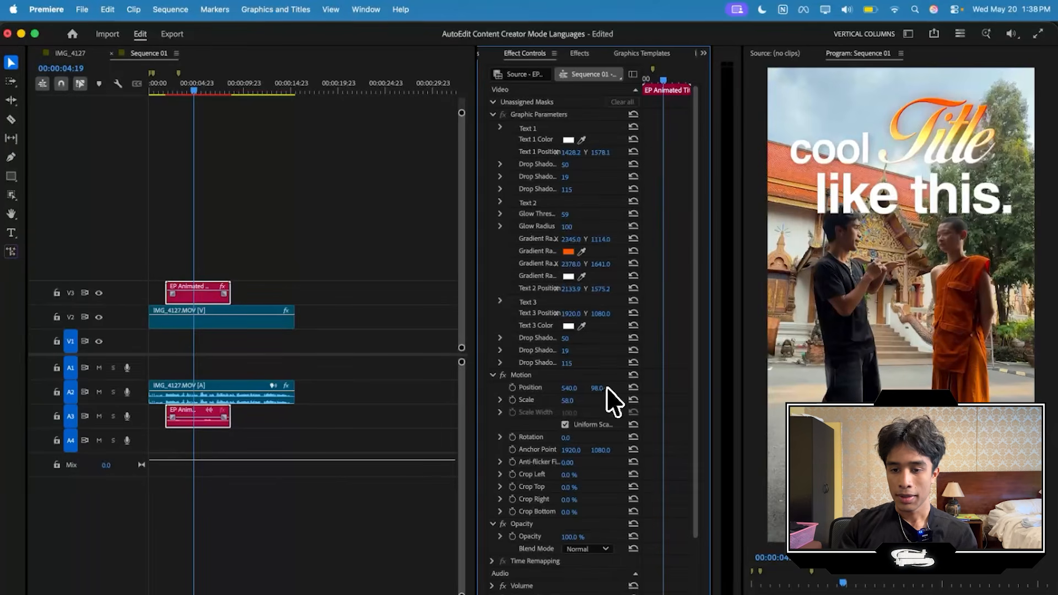
- Change Text 1 of the animated title to "asking a", with size 415 and X position 1509.2
click(501, 128)
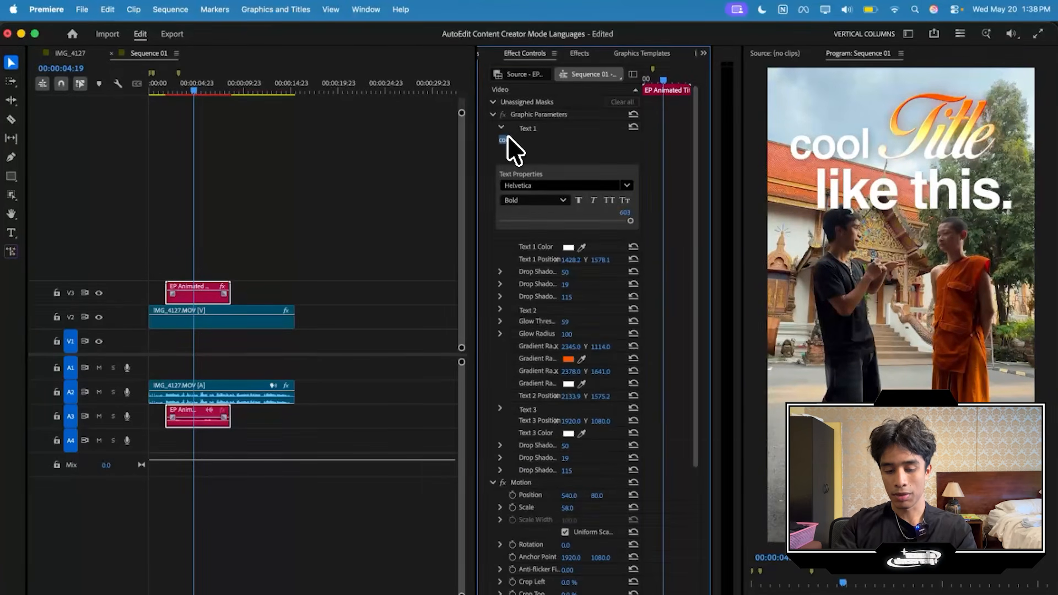
text(asking a)
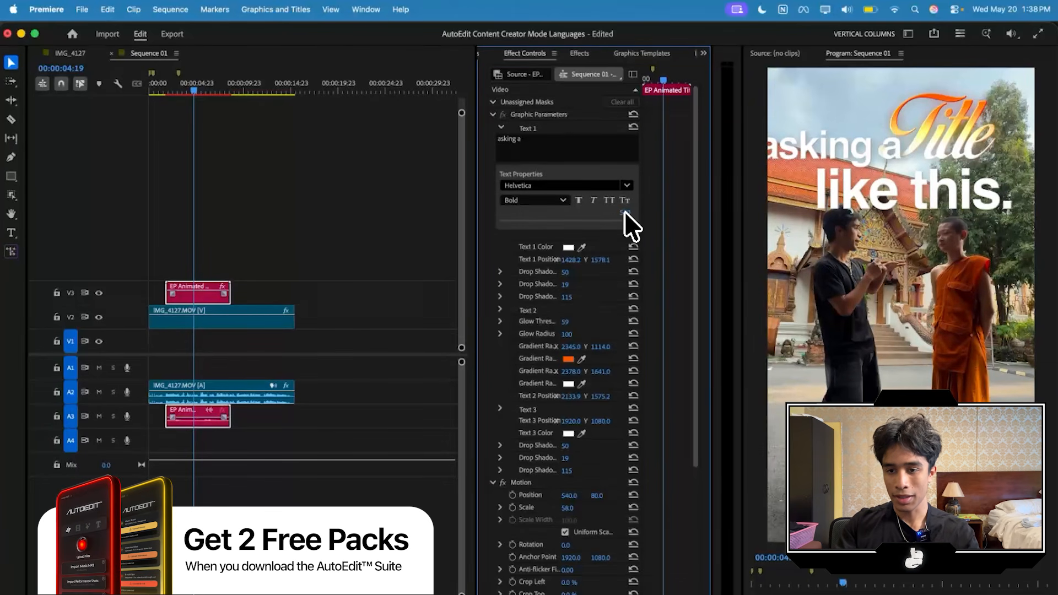
drag(623, 211, 617, 209)
drag(571, 259, 572, 258)
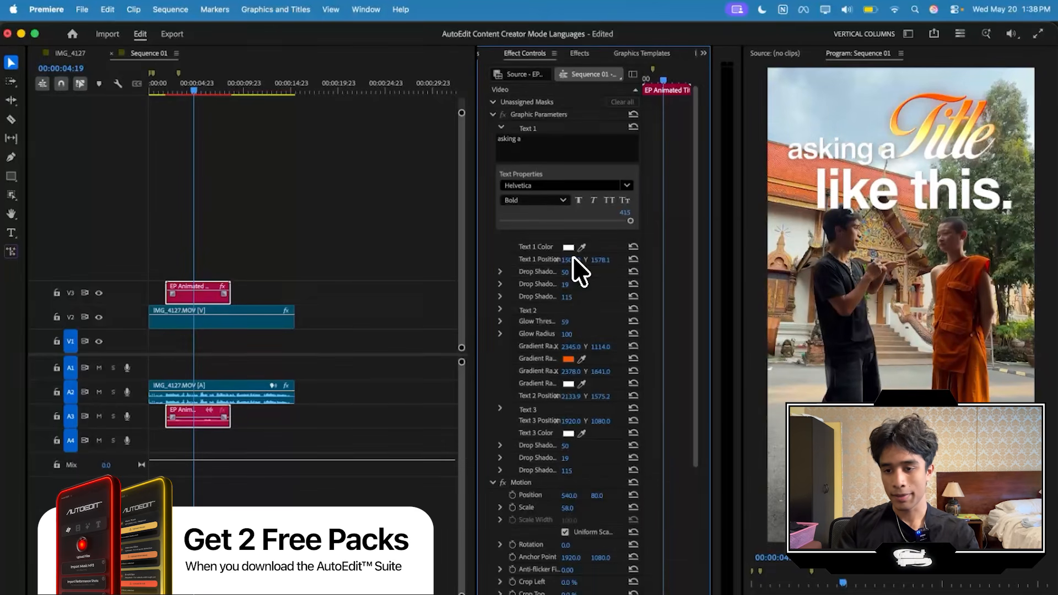
- Try blue in place of the orange gradient colour on Text 2, and undo the colour change
click(569, 359)
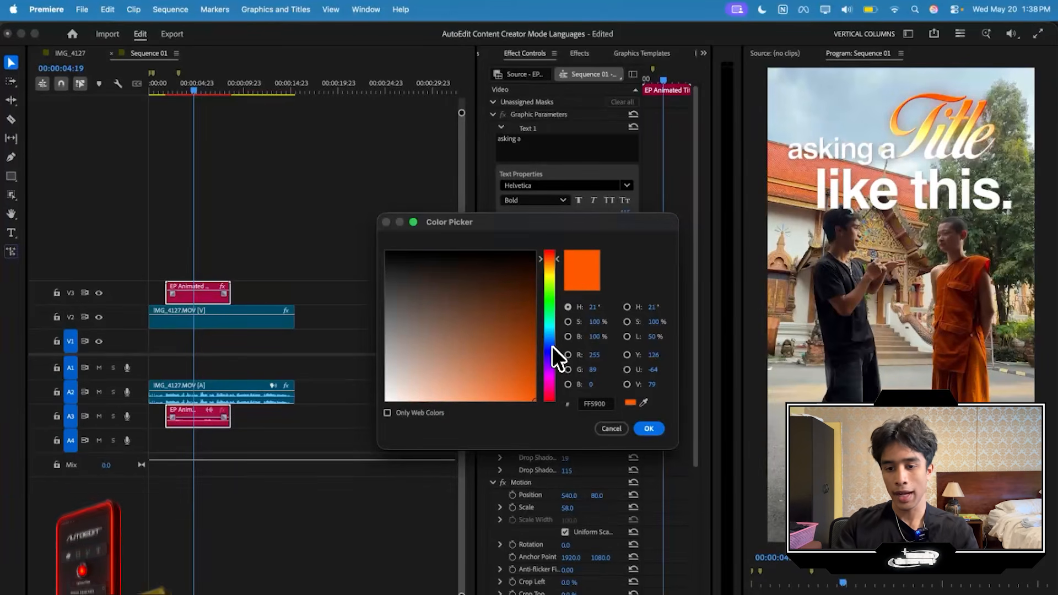
click(551, 346)
click(650, 429)
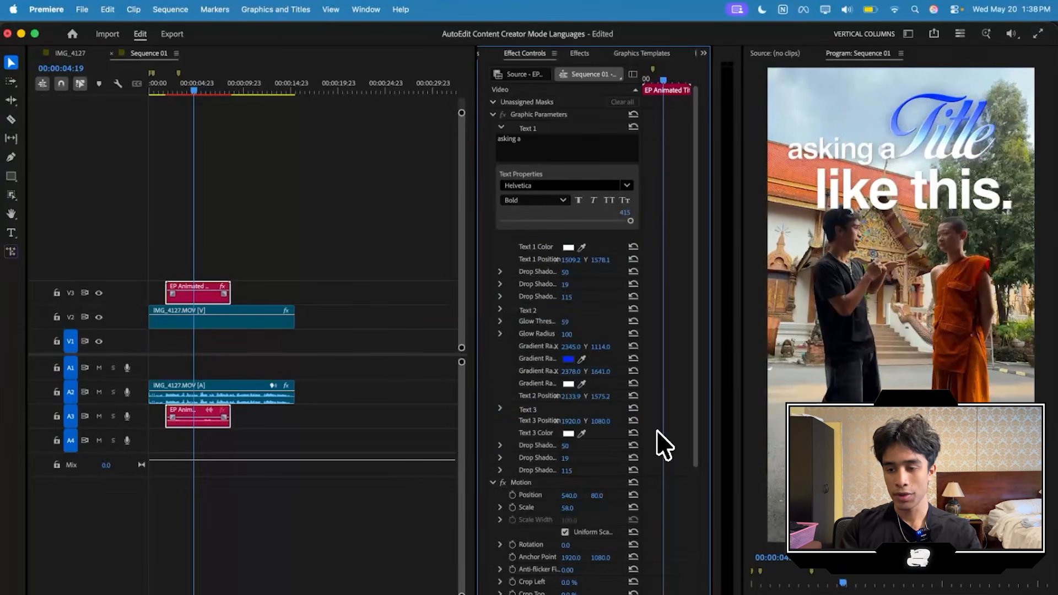
key(super+z)
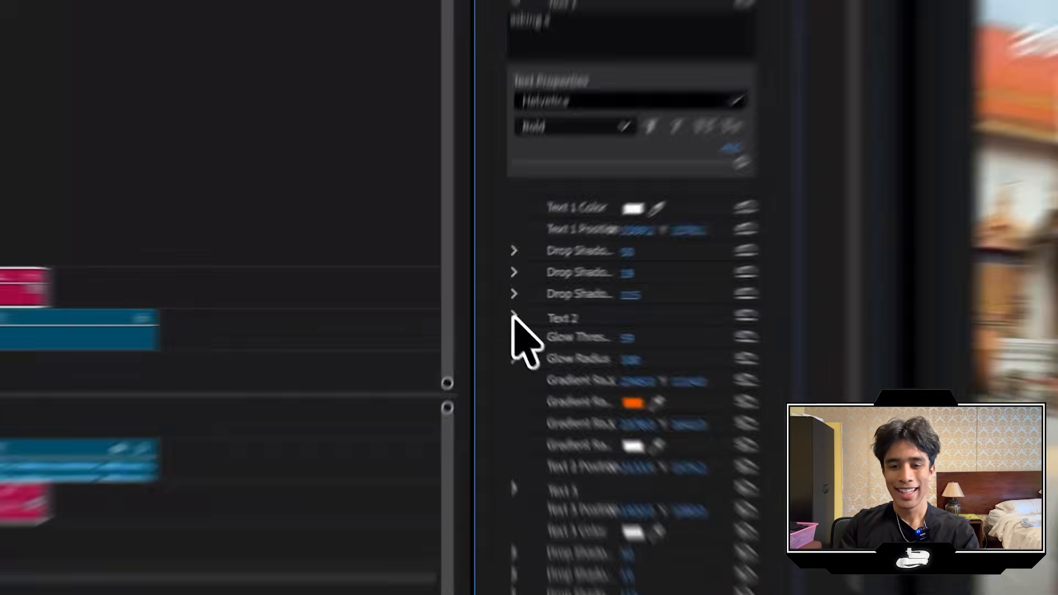
- Change Text 2 of the animated title to "Monk"
click(513, 316)
double_click(546, 333)
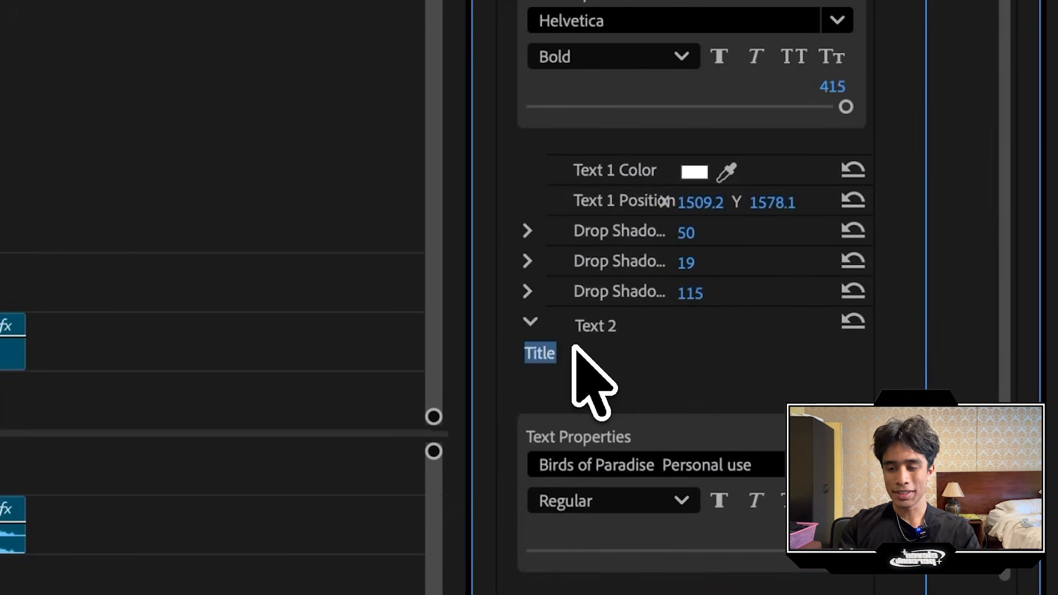
text(Mond)
key(BackSpace)
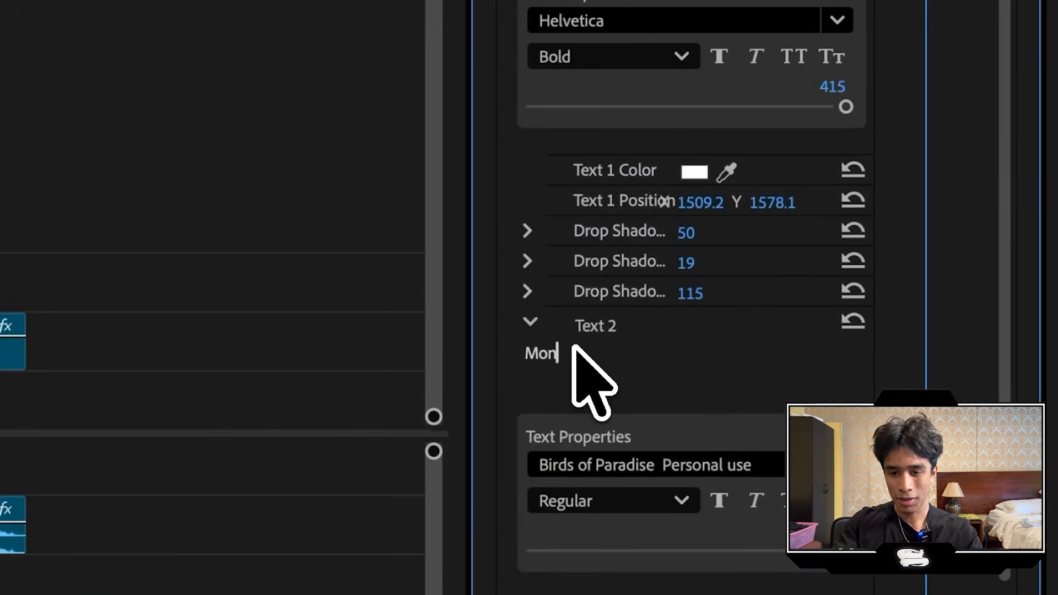
text(k)
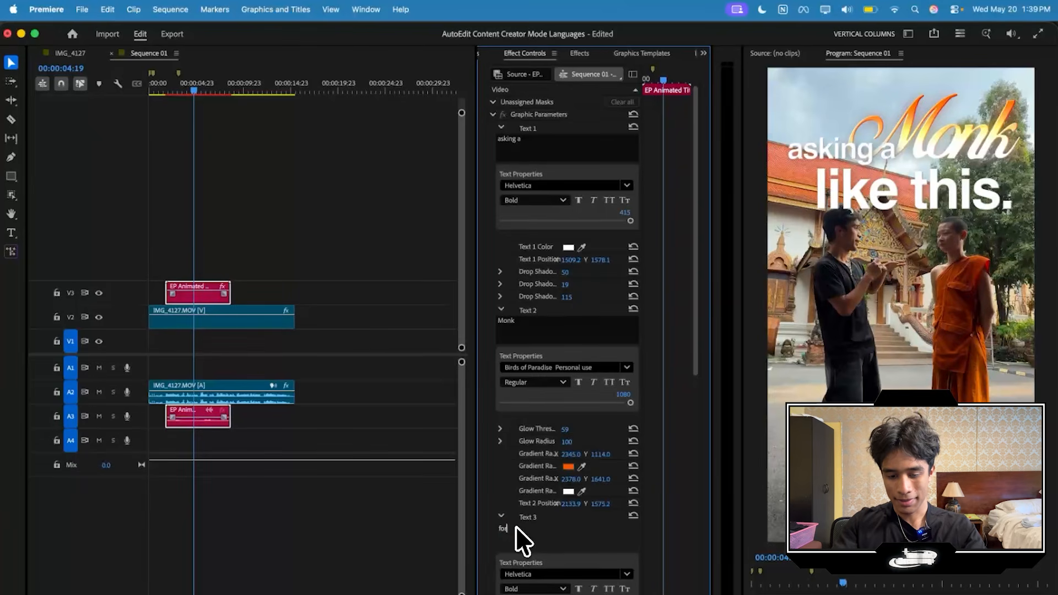
- Change Text 3 to "for advice" at size 728, and play back the title animation from 00:00:02:00
text(for advice)
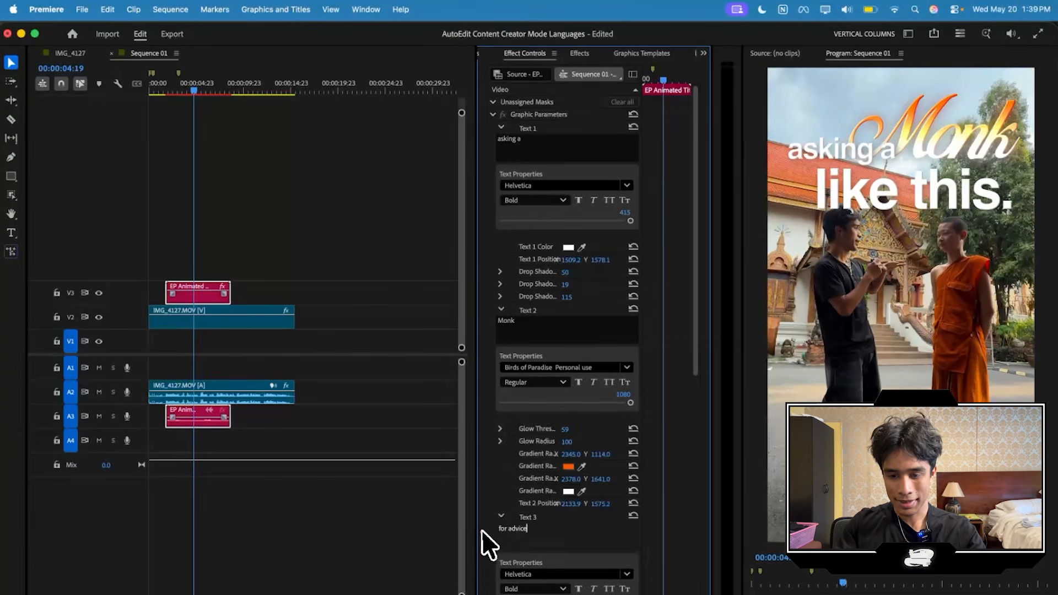
click(481, 530)
scroll(567, 540, down, 10)
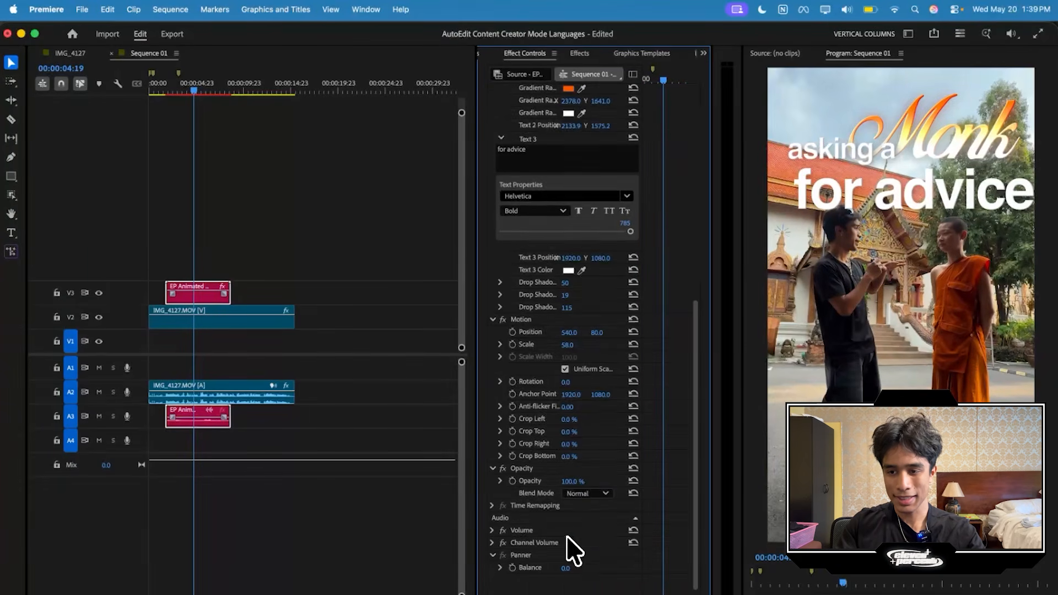
drag(627, 222, 624, 222)
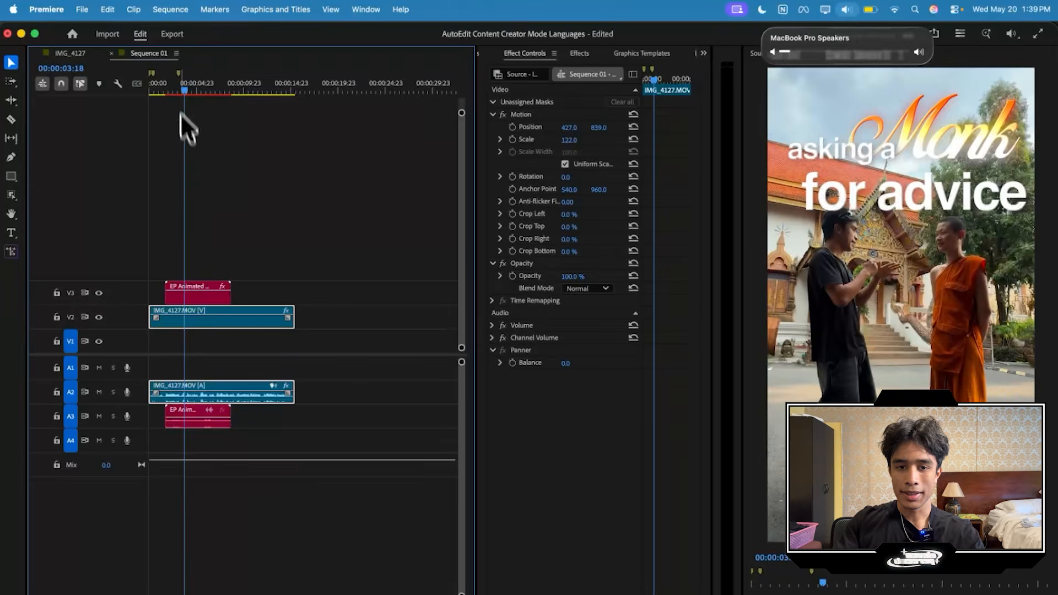
click(166, 86)
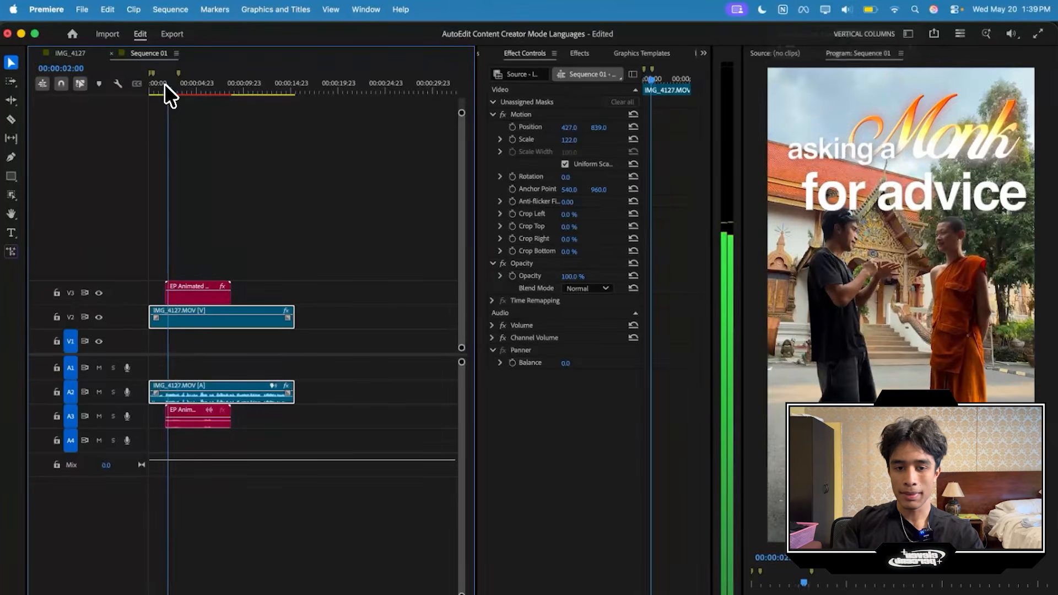
key(space)
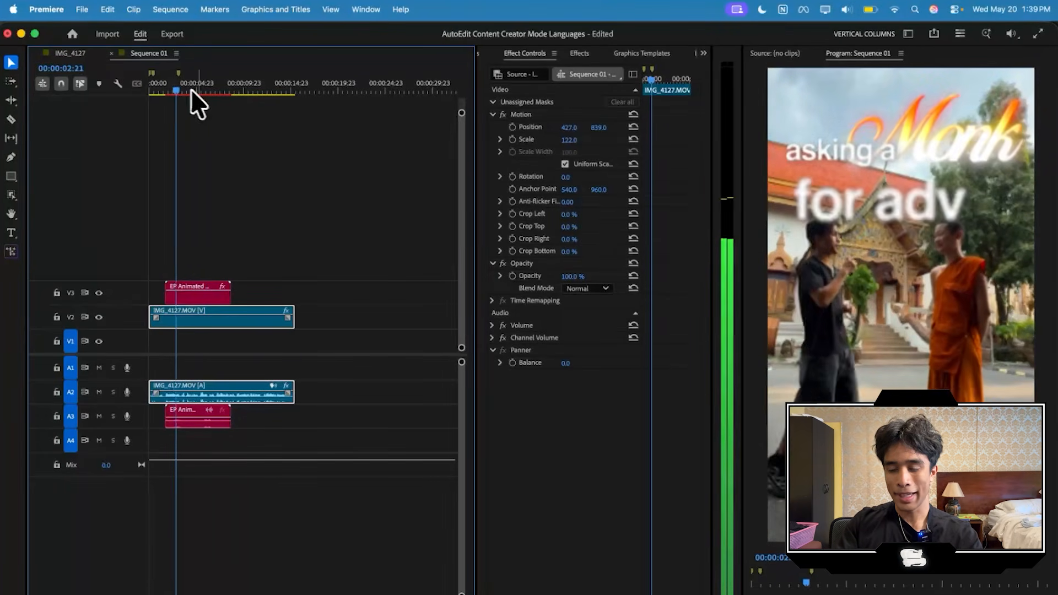
- Set the Y value of the title's second gradient point to 1820 and adjust Text 3's horizontal position
click(200, 288)
scroll(555, 415, down, 10)
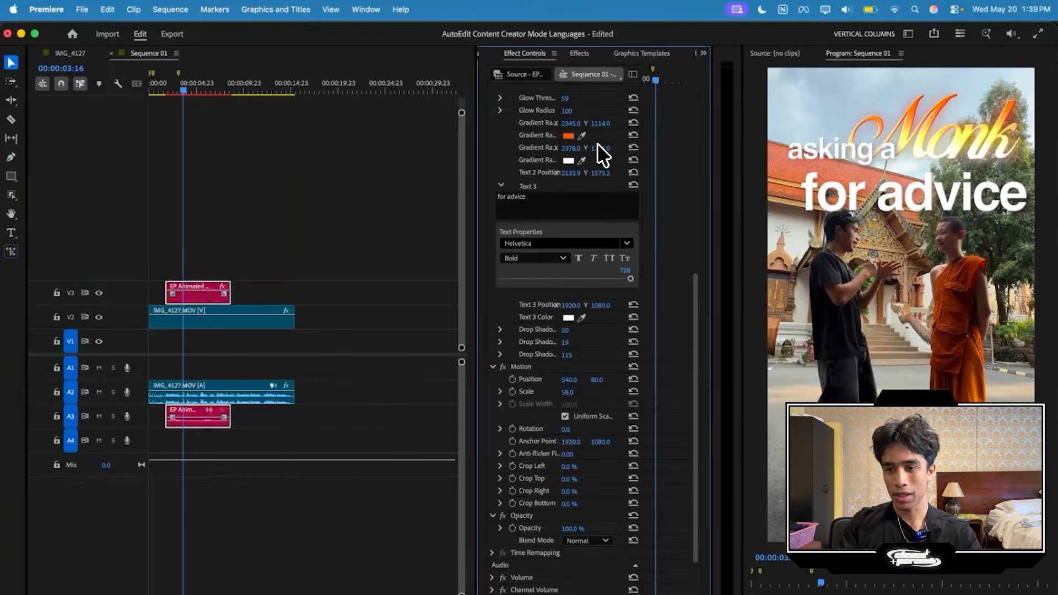
drag(573, 305, 600, 305)
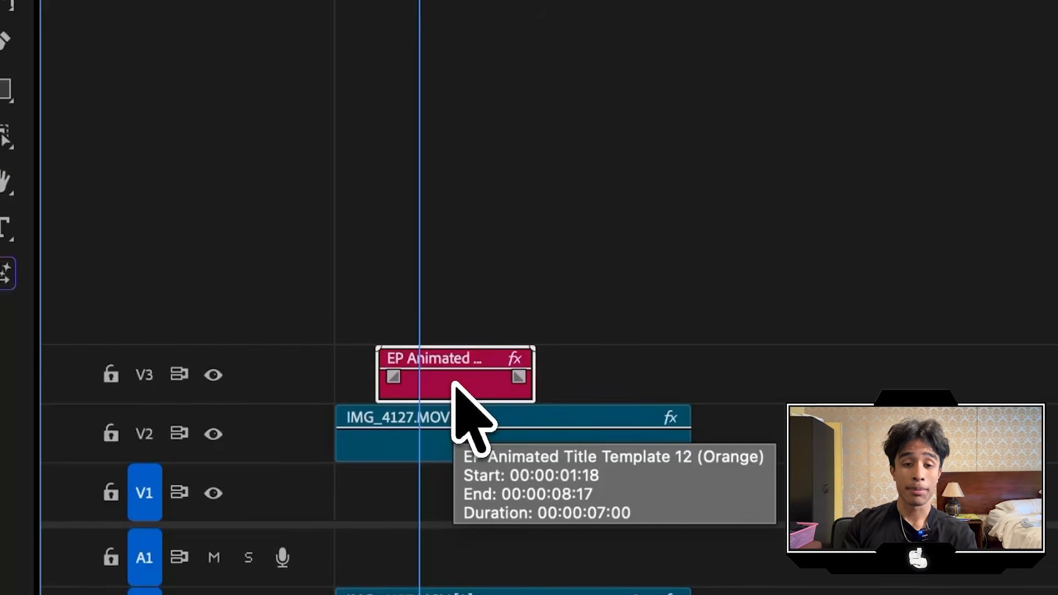
- Move the animated title clip on V3 past the end of the footage and delete it from the sequence
drag(456, 386, 831, 350)
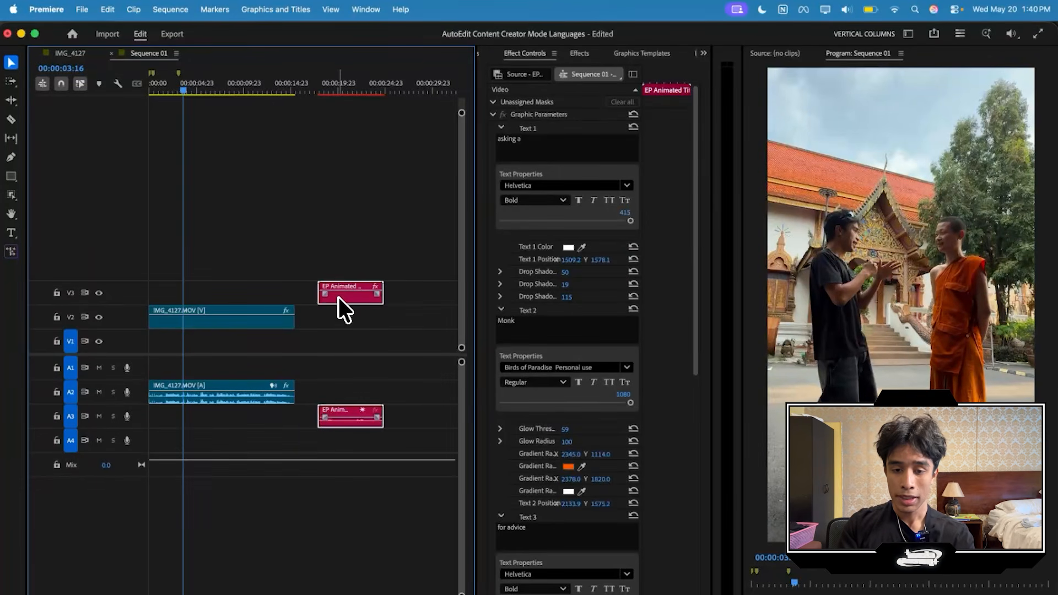
key(Delete)
- Open the AutoEdit extension and reposition its floating window
click(366, 9)
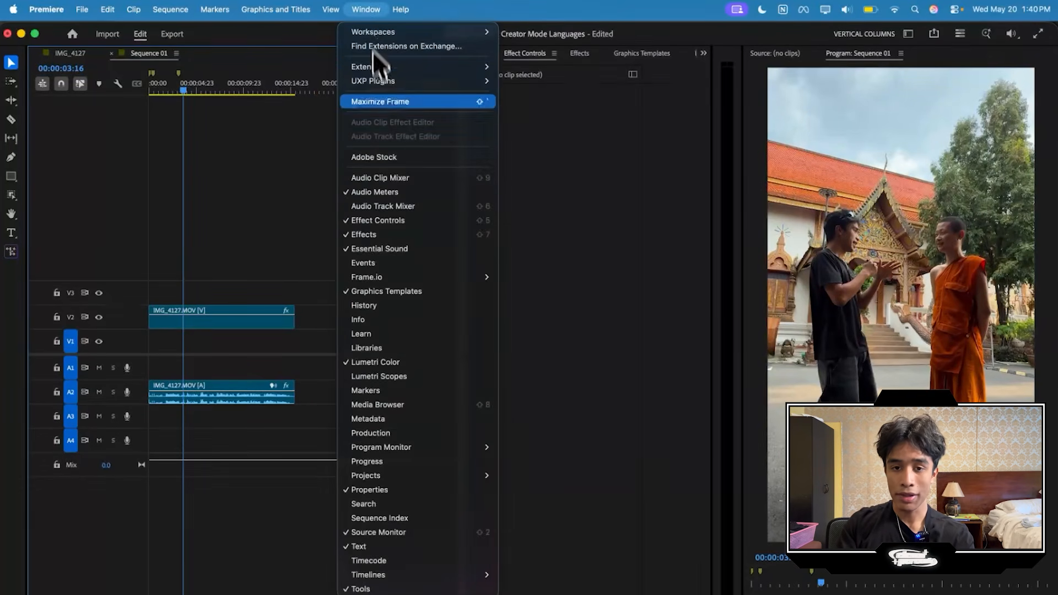
mouse_move(388, 64)
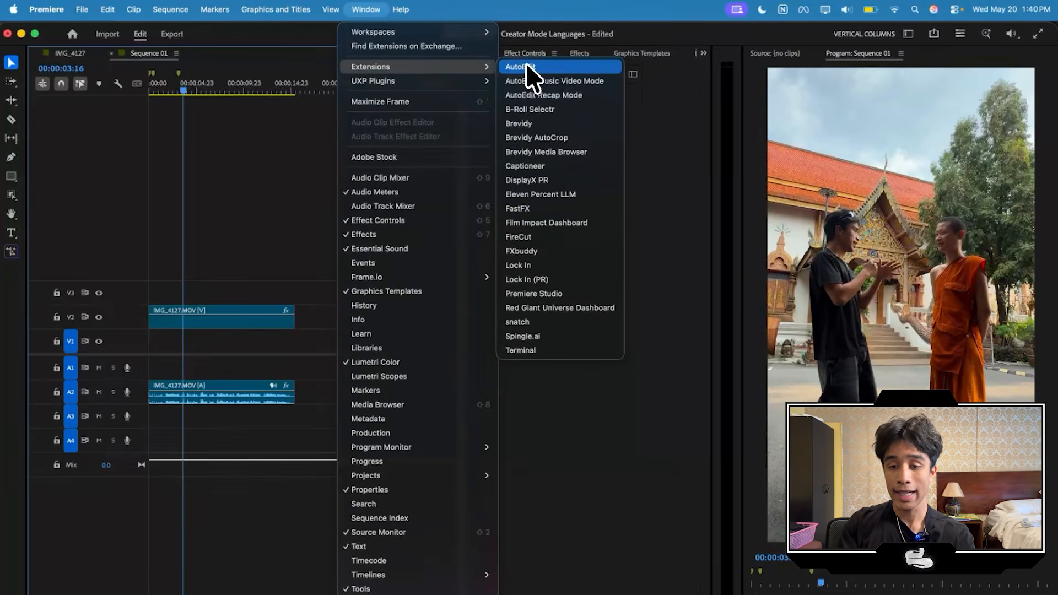
click(557, 67)
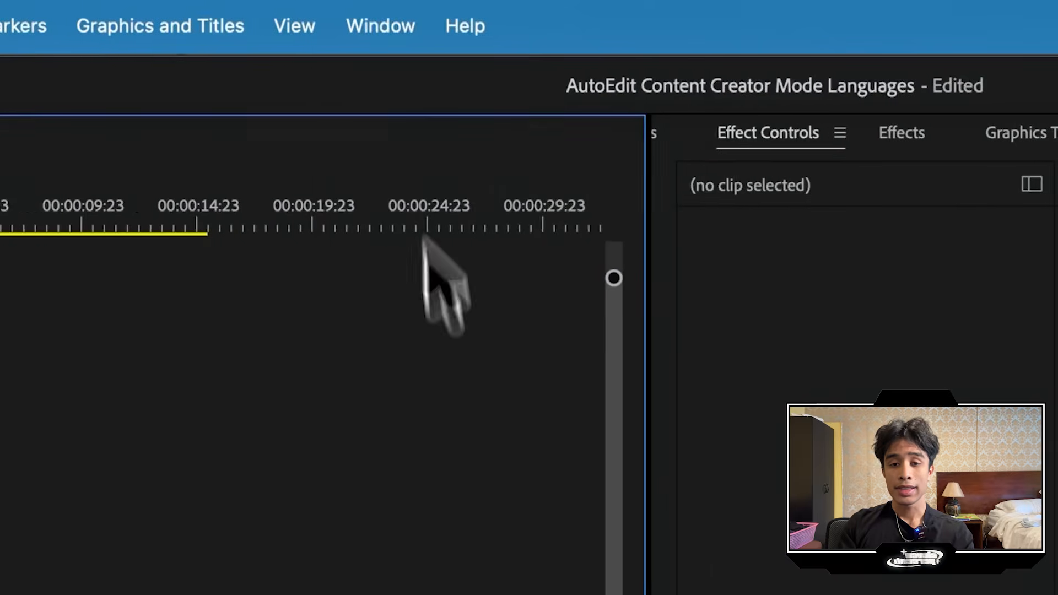
click(369, 7)
mouse_move(396, 170)
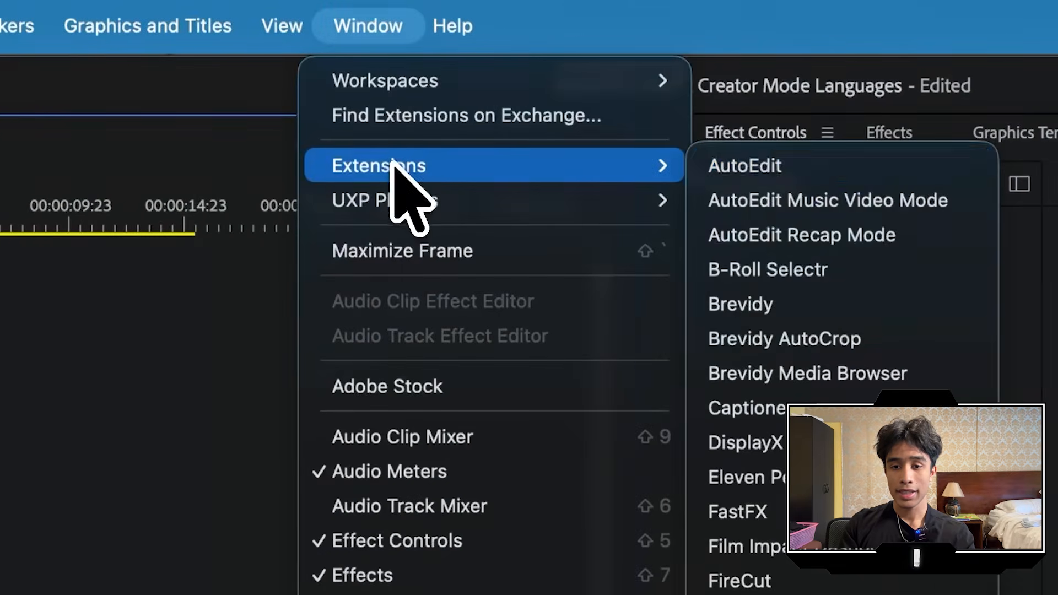
click(753, 171)
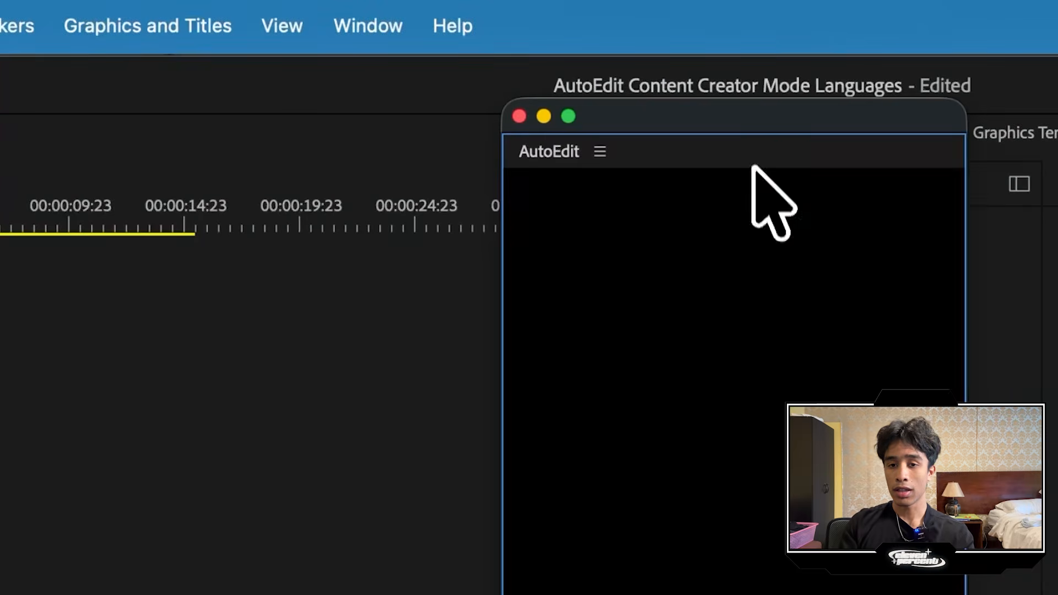
drag(747, 120, 667, 266)
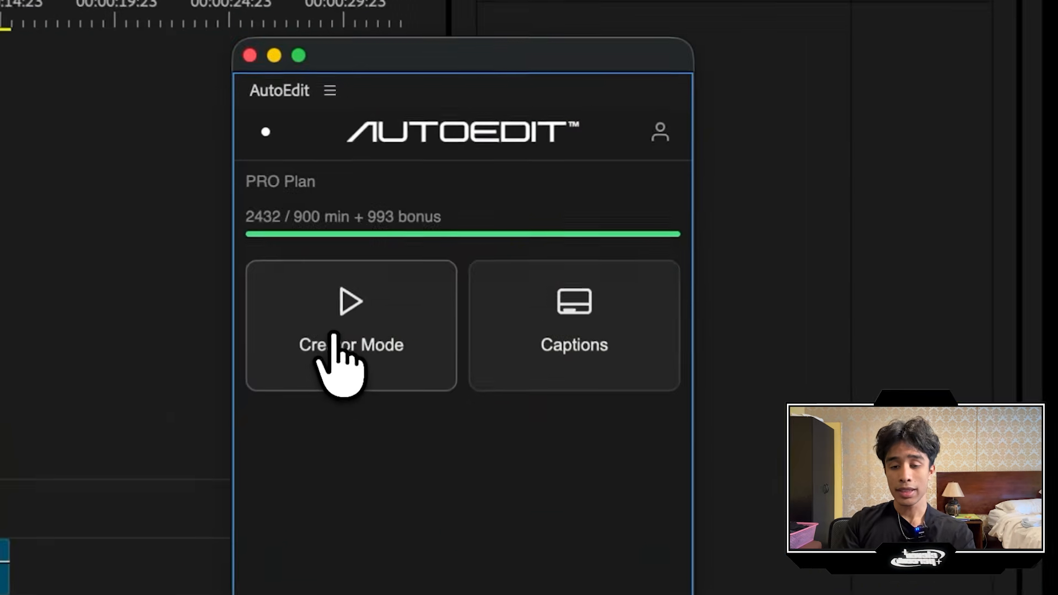
- Enter Creator Mode and remove the sentence "The languages are both english and thai." from the editing instructions
click(432, 232)
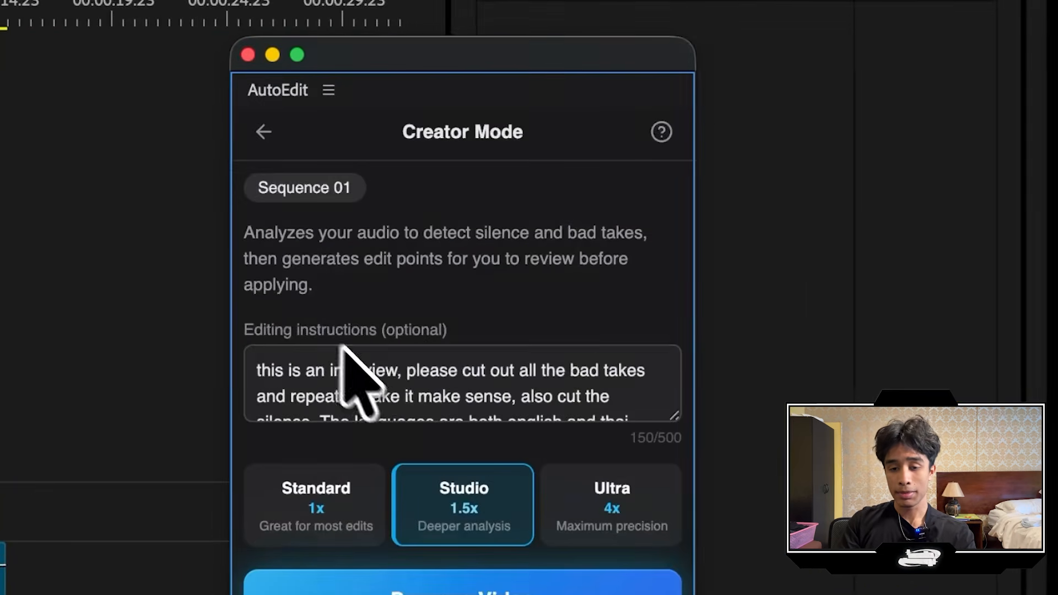
triple_click(397, 375)
scroll(397, 378, down, 1)
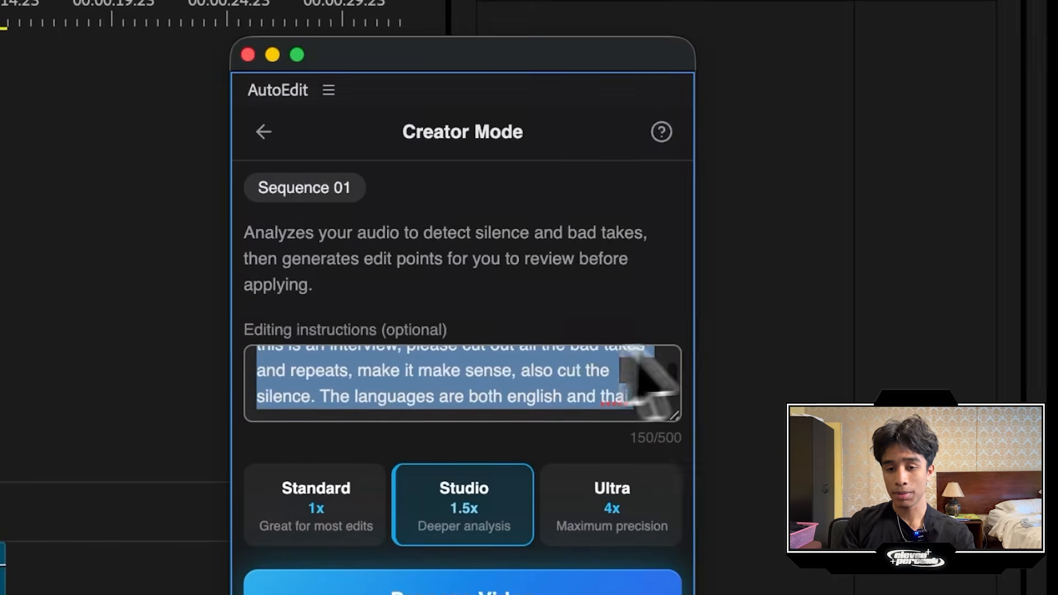
drag(633, 396, 324, 394)
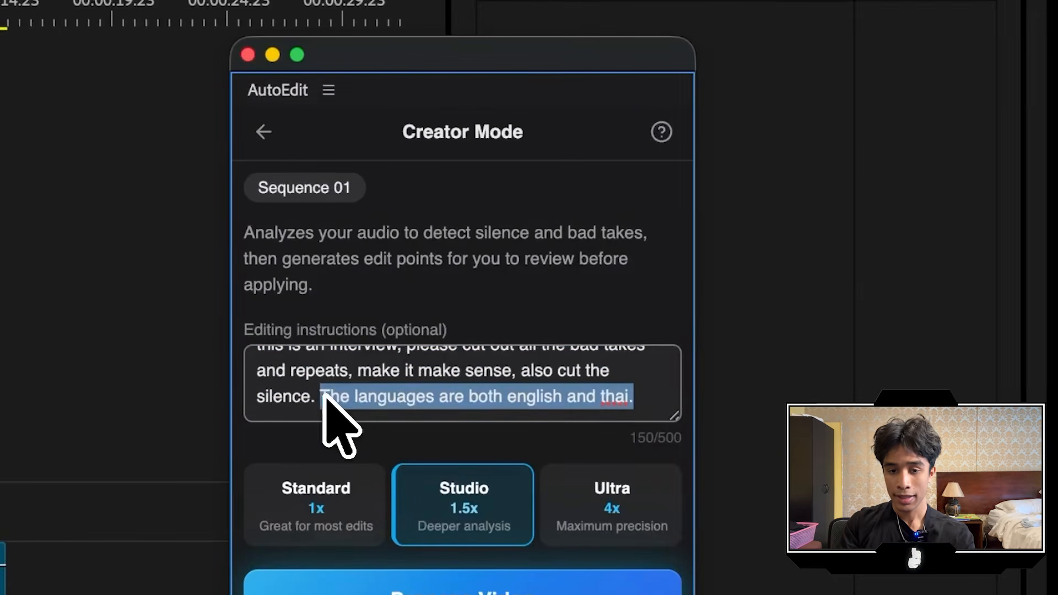
key(BackSpace)
scroll(325, 397, up, 1)
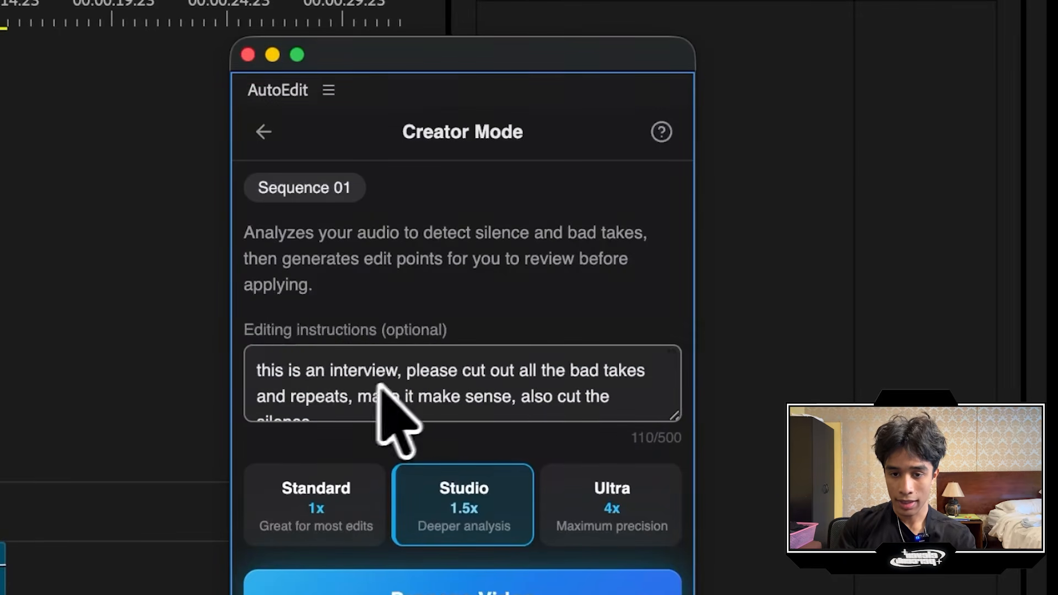
- Append "make it make sense" to the editing instructions and process the video with the Studio analysis level
scroll(379, 389, down, 1)
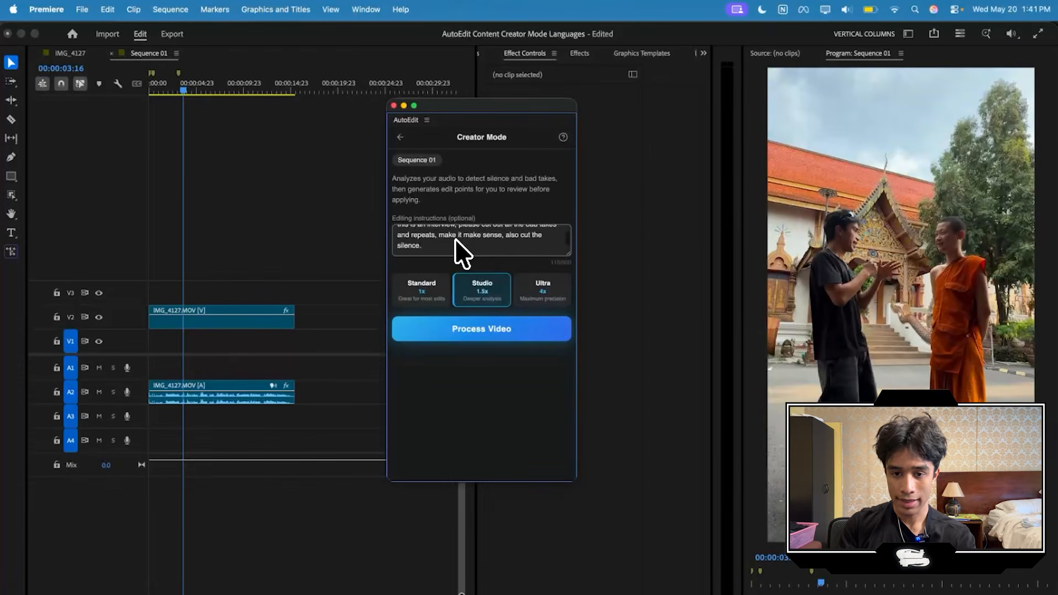
text(ma)
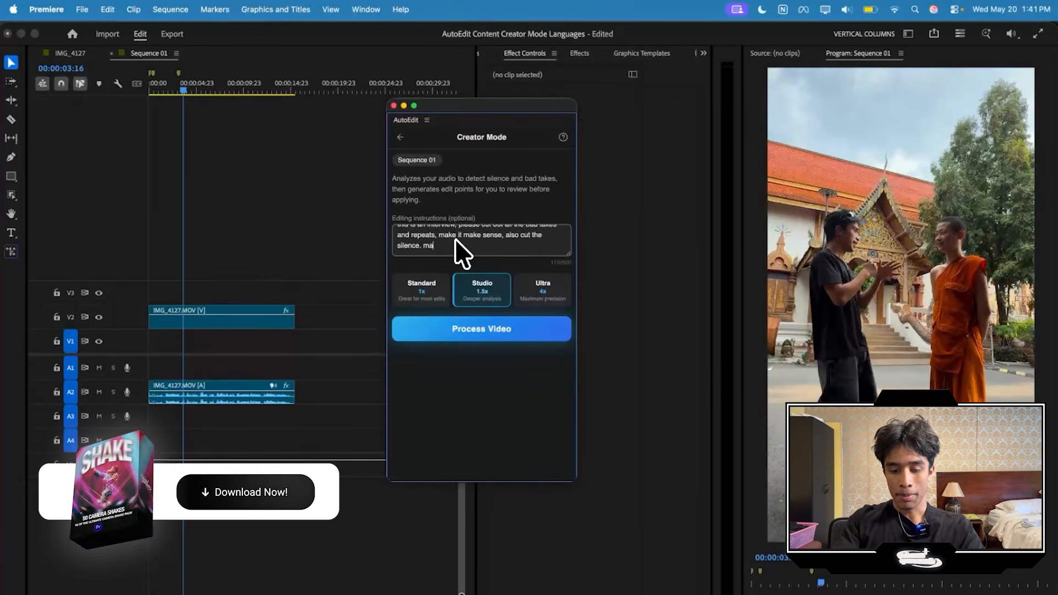
text(ke it make sense)
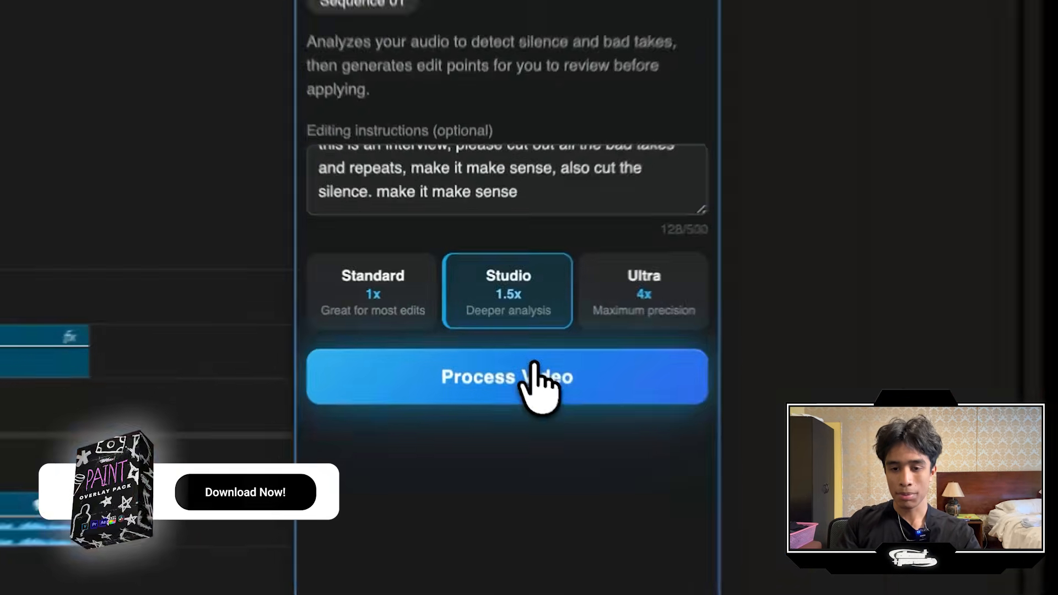
click(494, 329)
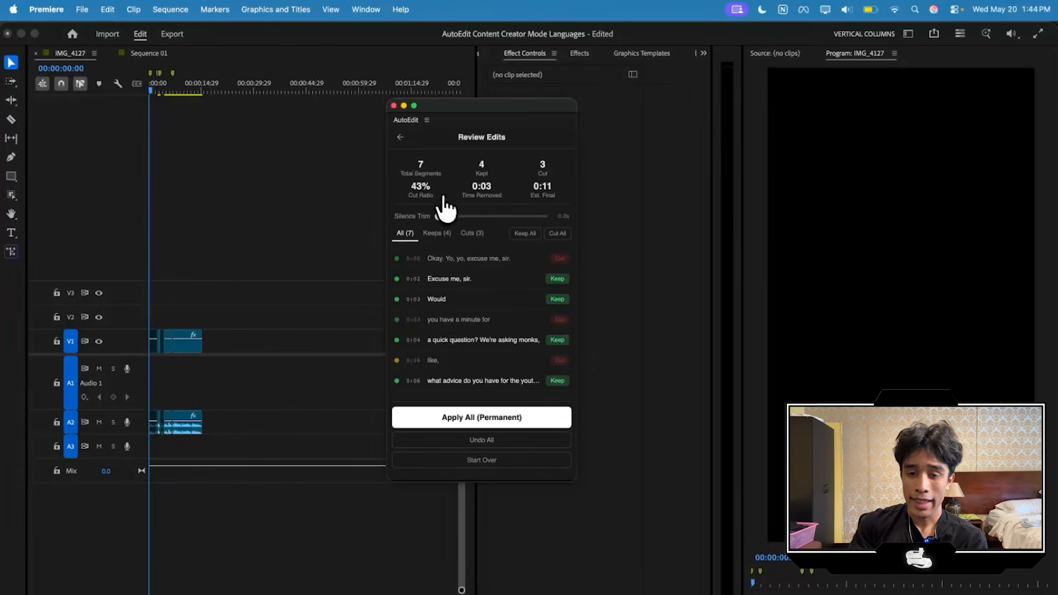
- Inspect the first cut clip in the timeline, mark the "you have a minute for" segment as Keep, and apply all edits permanently
click(190, 302)
key(=)
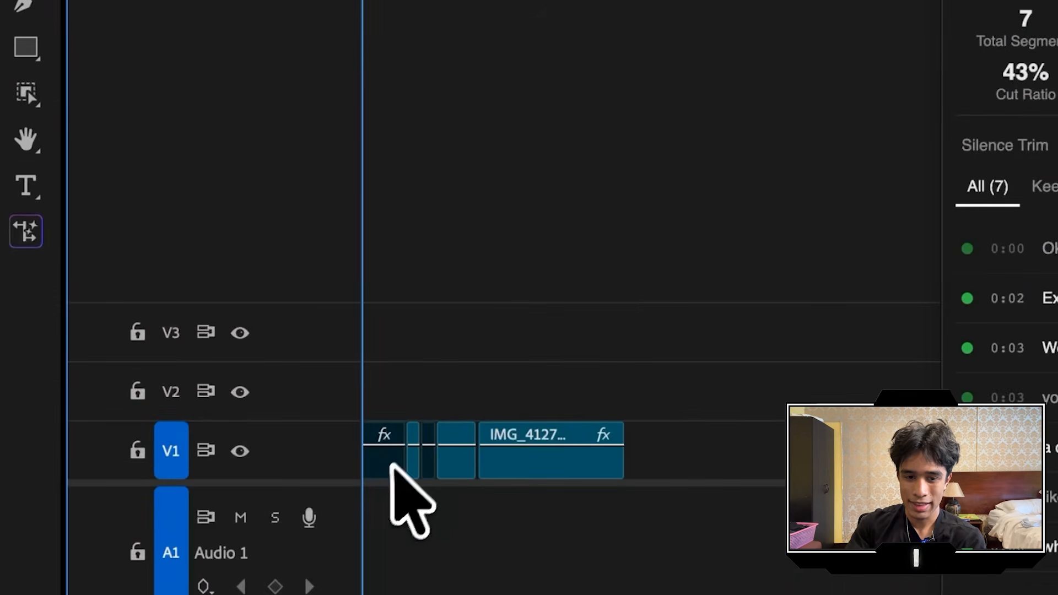
click(388, 469)
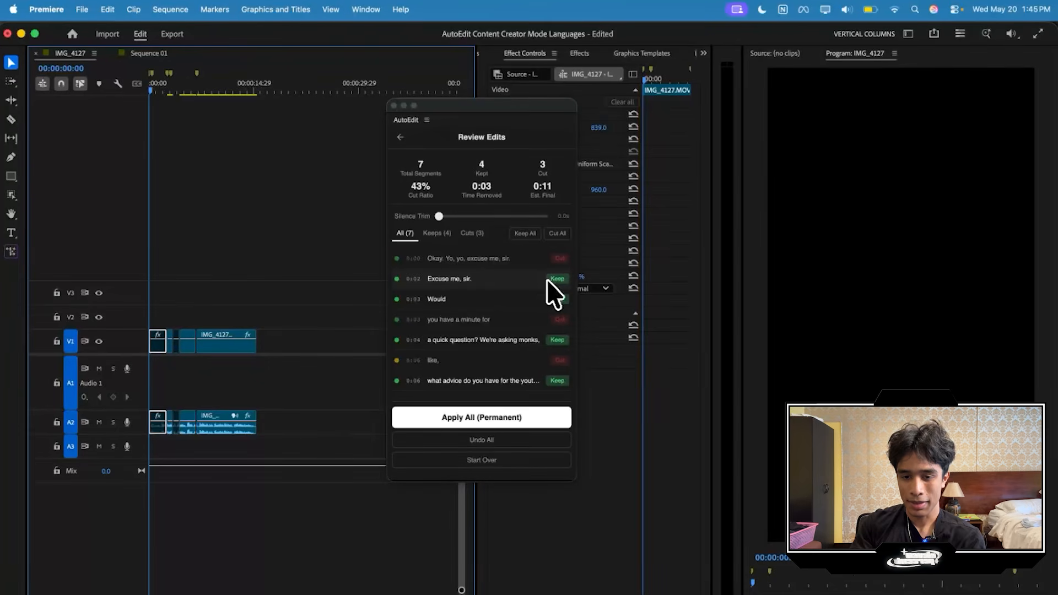
click(560, 319)
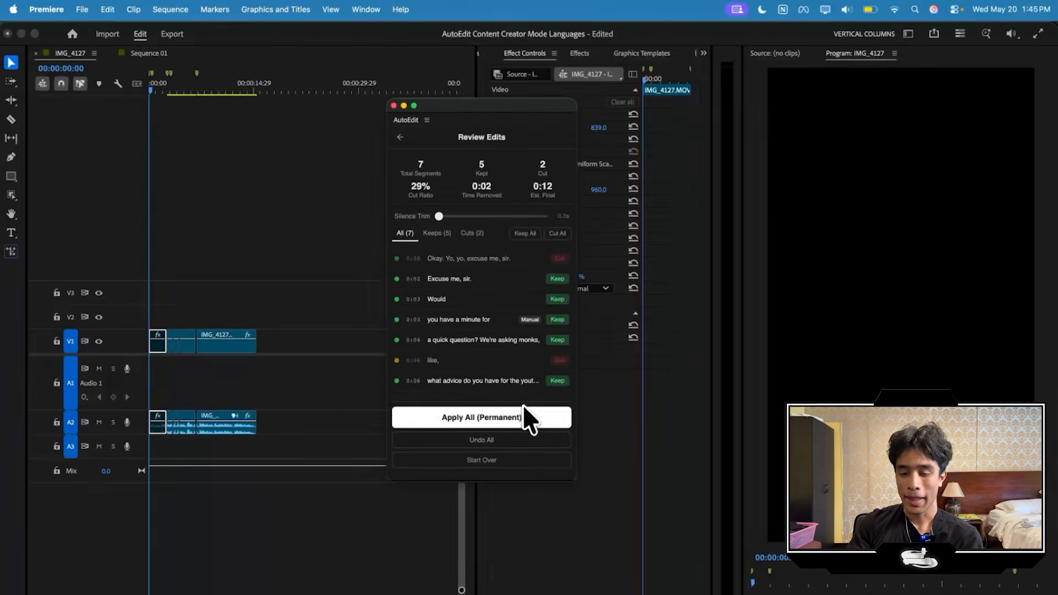
click(466, 536)
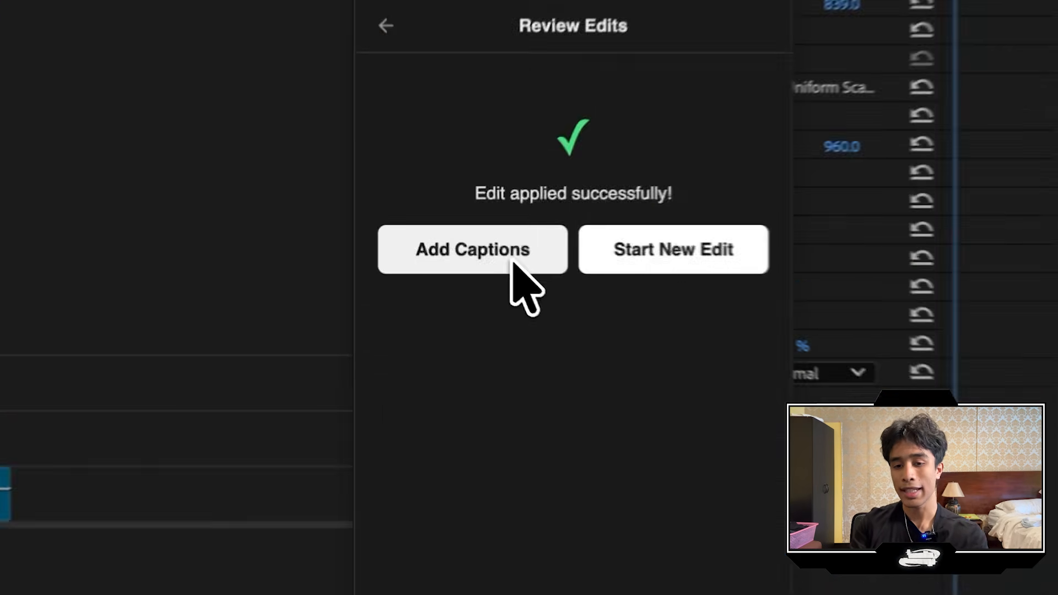
- Open the caption styles for the edited footage, expand the font and text settings, and choose the Impact preset
click(454, 238)
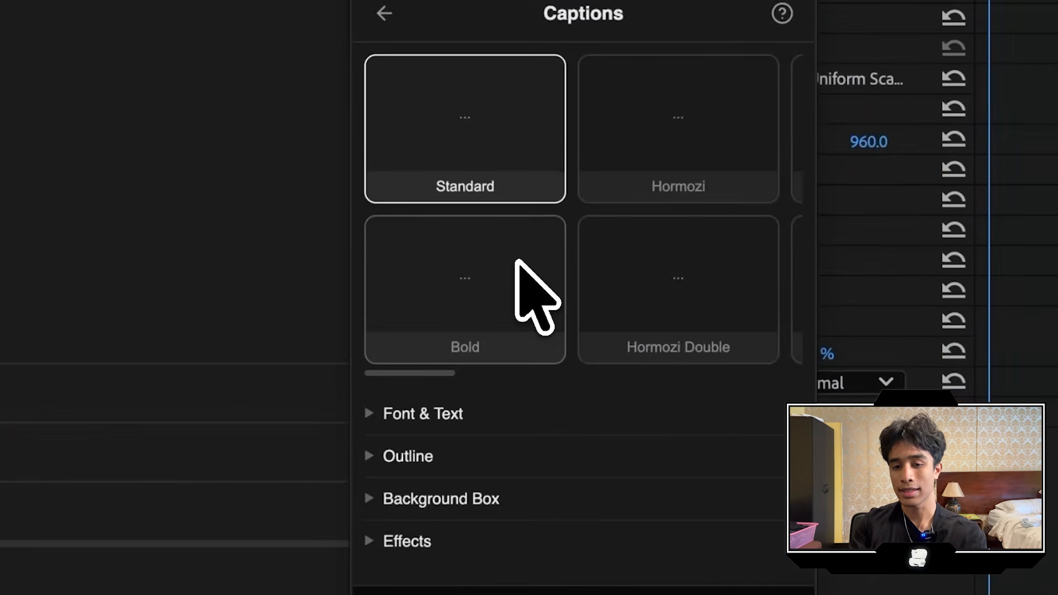
scroll(659, 205, right, 5)
scroll(614, 205, left, 1)
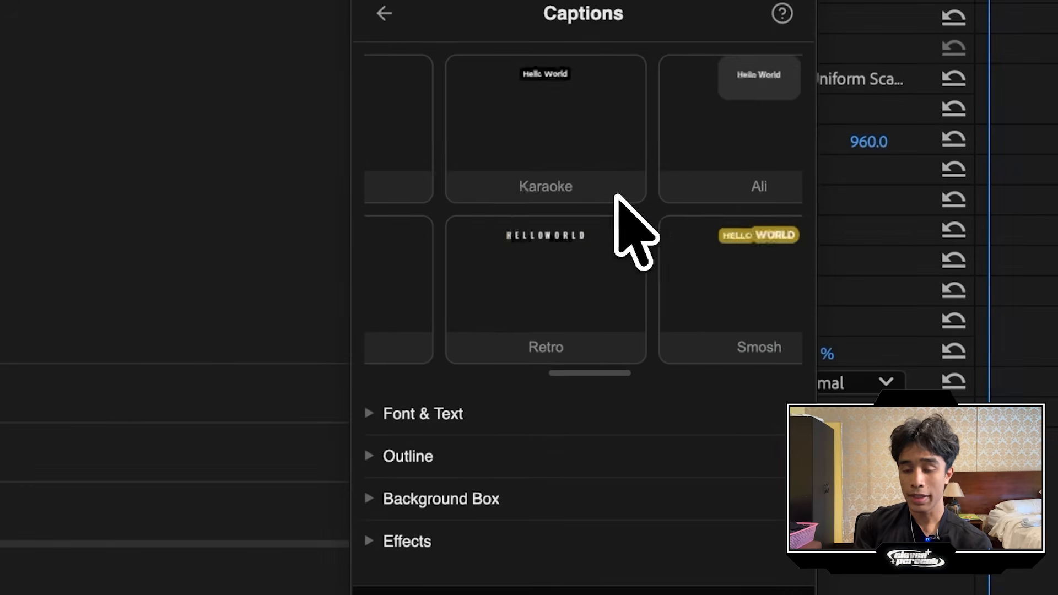
scroll(617, 197, right, 6)
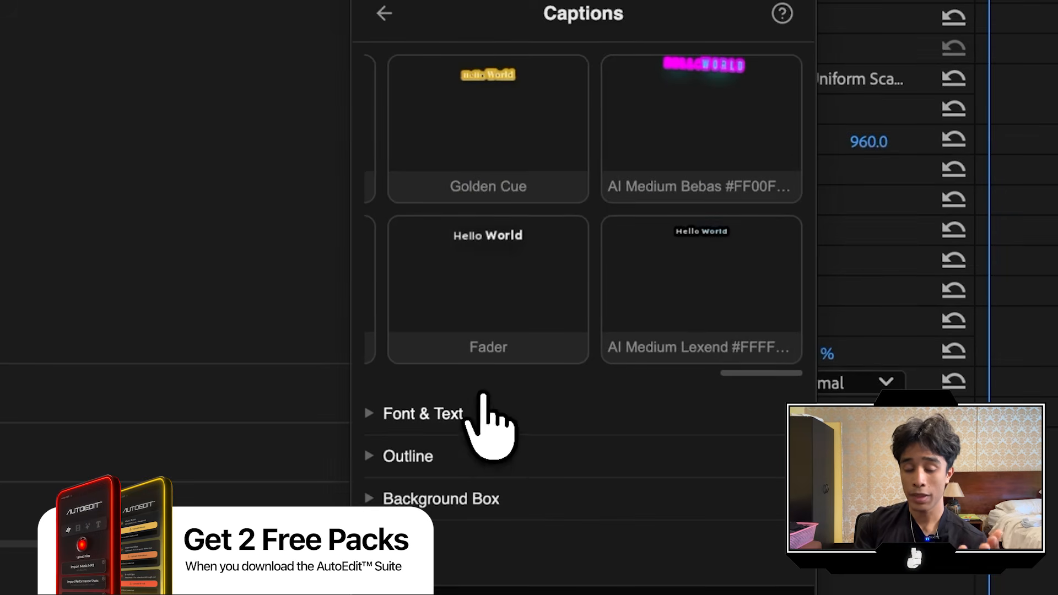
click(465, 412)
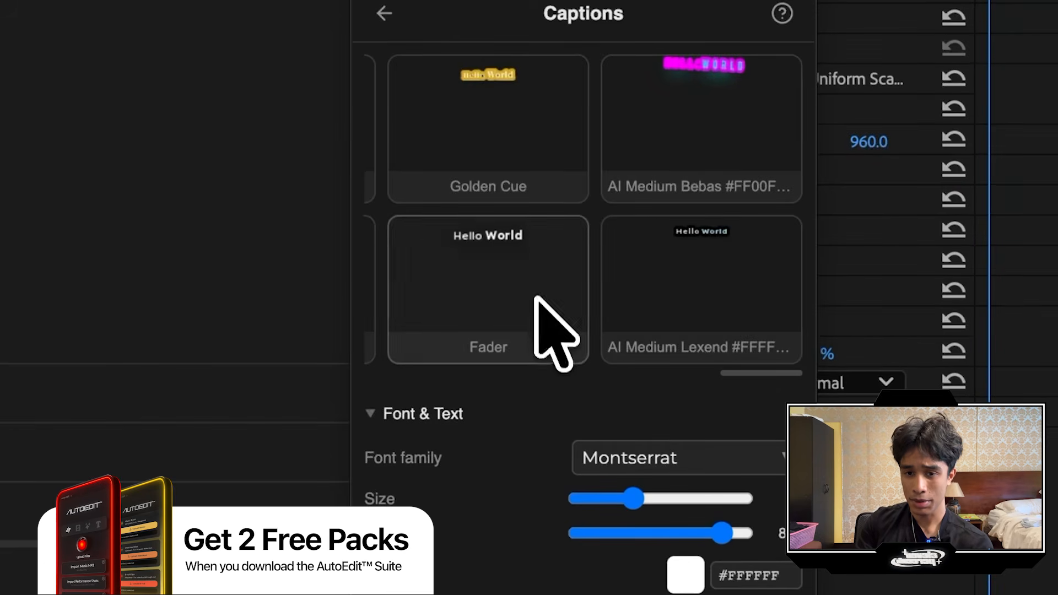
scroll(539, 307, left, 3)
click(546, 166)
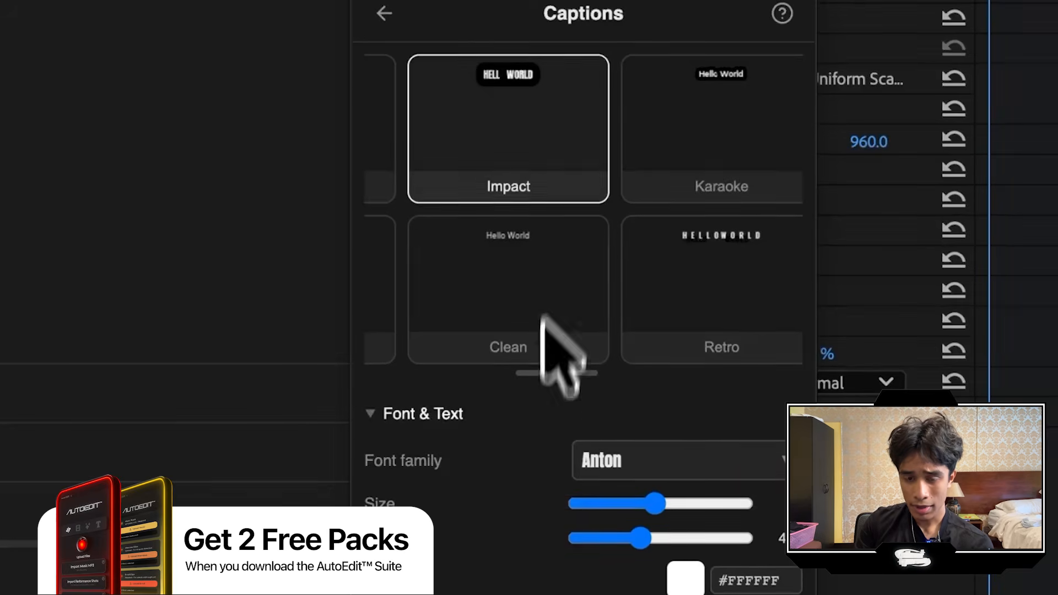
- Look over the other presets and the caption style settings, and start transcribing the footage for captions
scroll(541, 331, down, 1)
scroll(469, 355, up, 1)
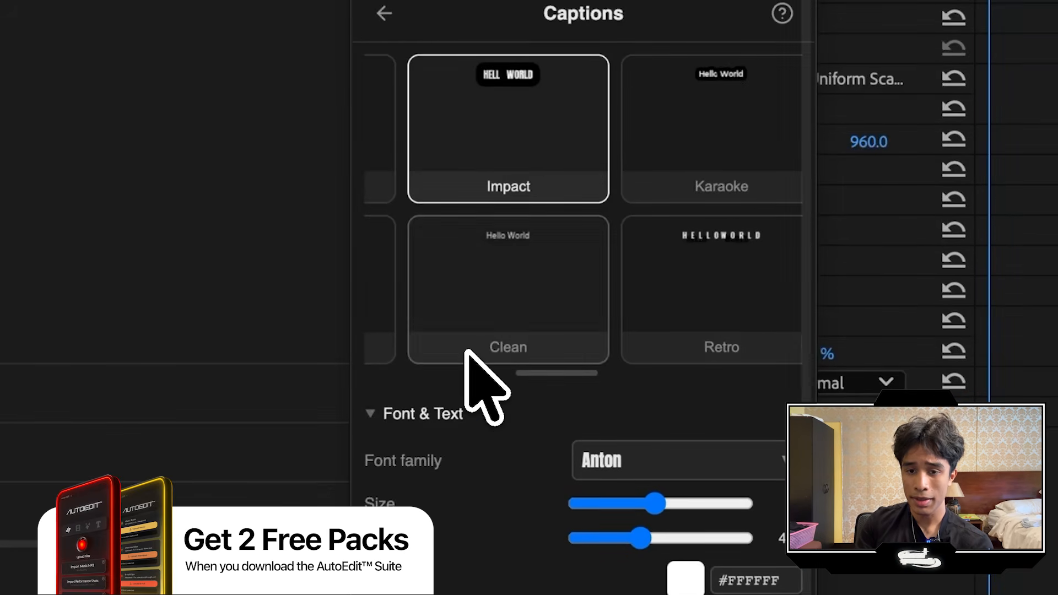
scroll(539, 177, left, 5)
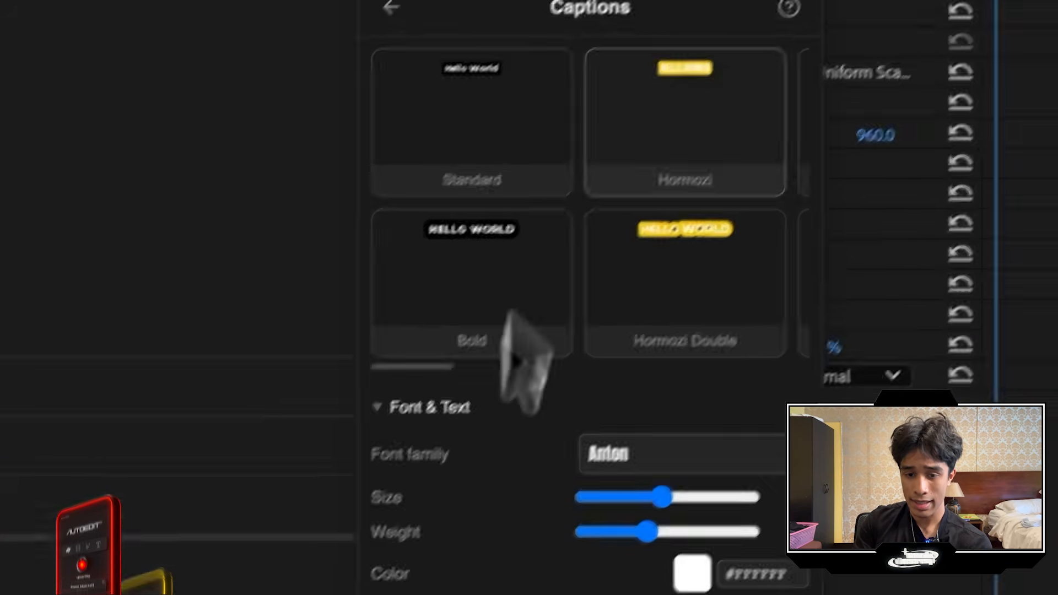
click(524, 546)
scroll(525, 547, down, 3)
scroll(524, 546, up, 3)
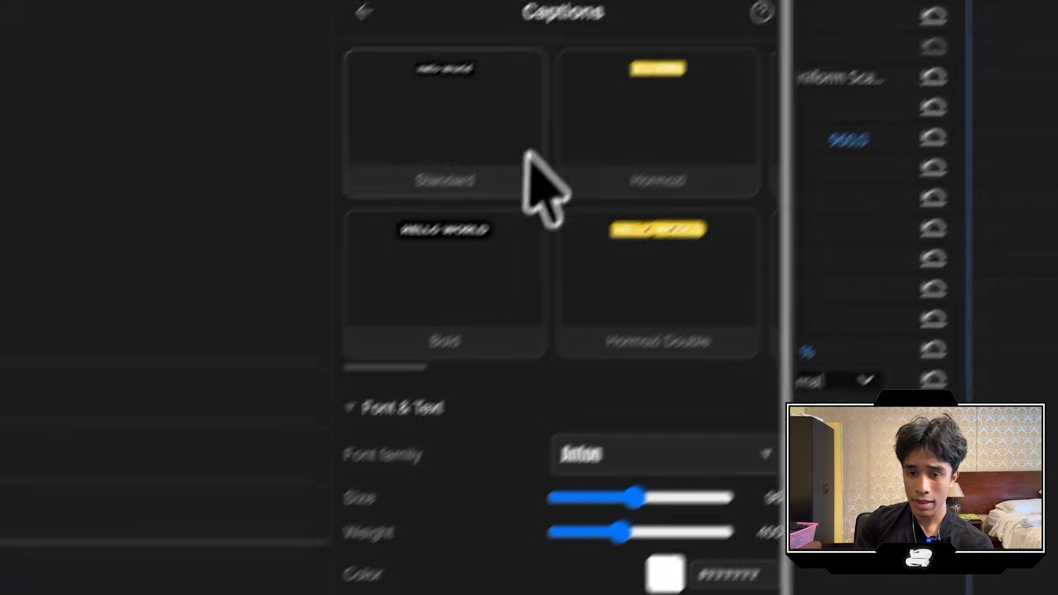
click(481, 553)
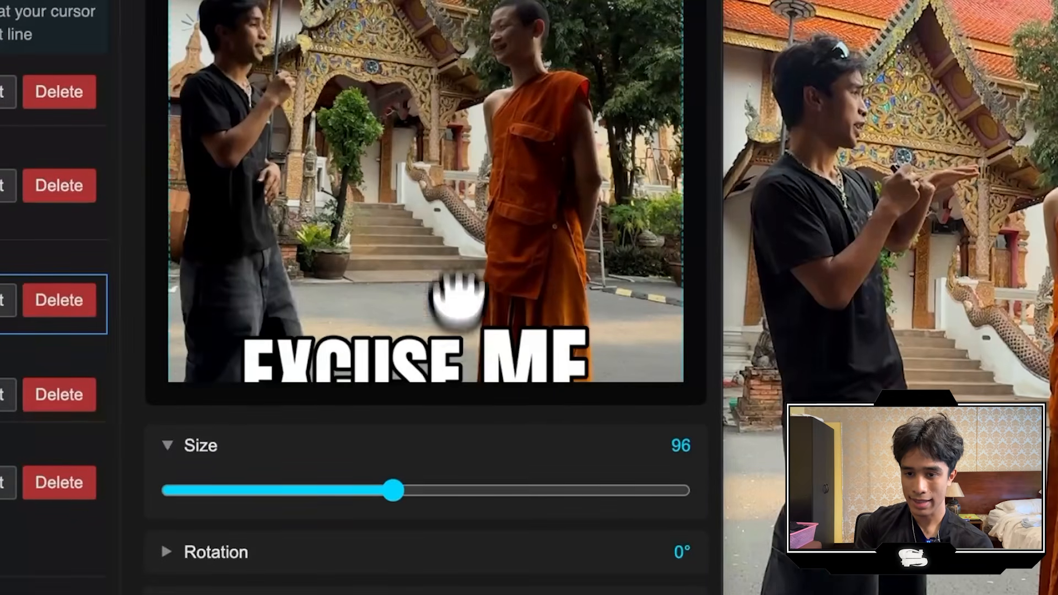
- Reduce the caption size to 65 in the preview and generate the captions
scroll(419, 449, down, 5)
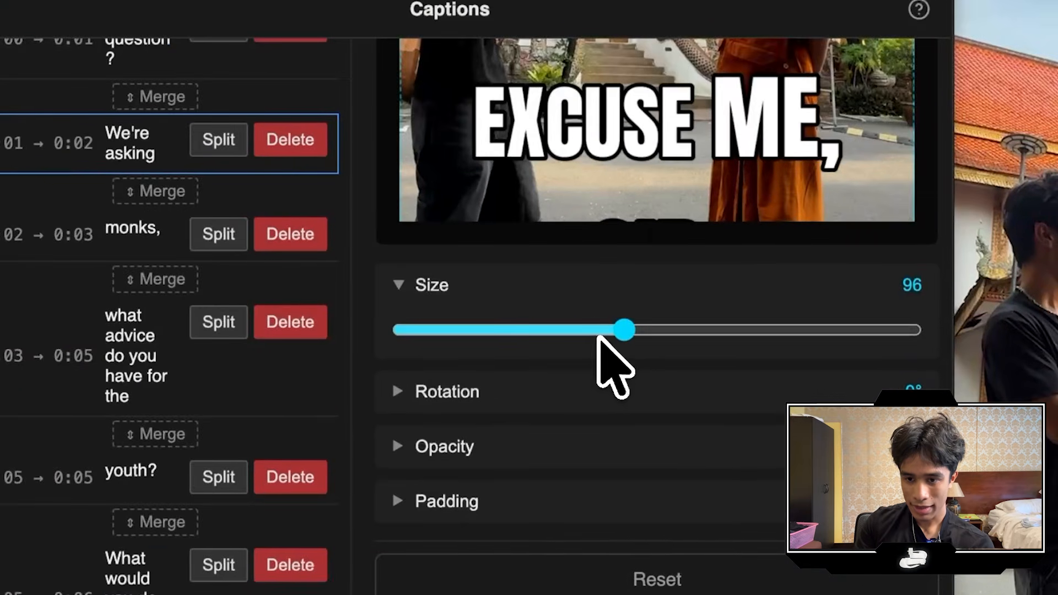
drag(393, 193, 343, 193)
drag(574, 337, 539, 338)
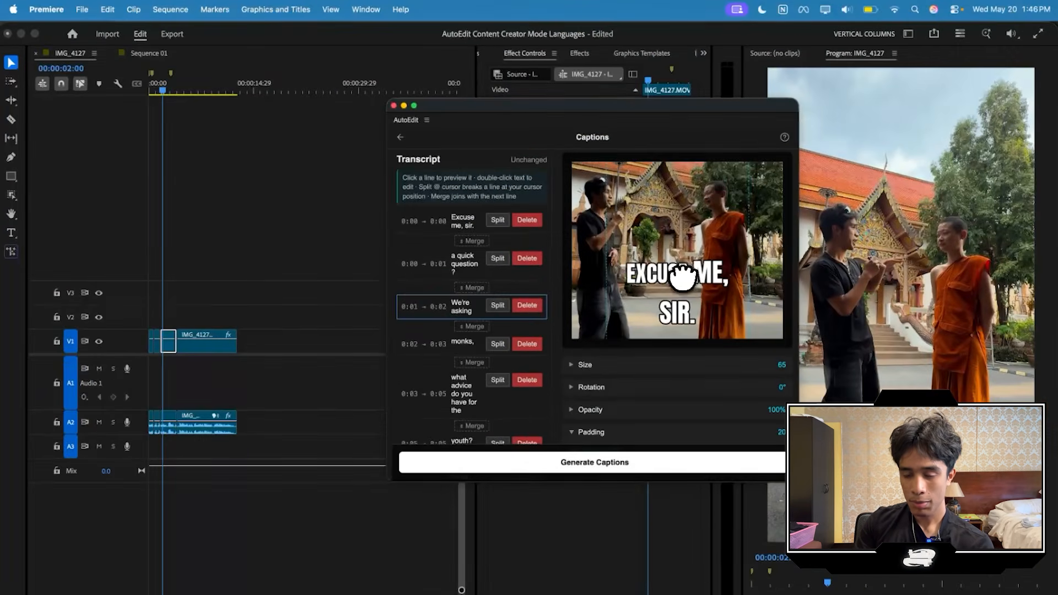
scroll(697, 362, down, 2)
click(652, 466)
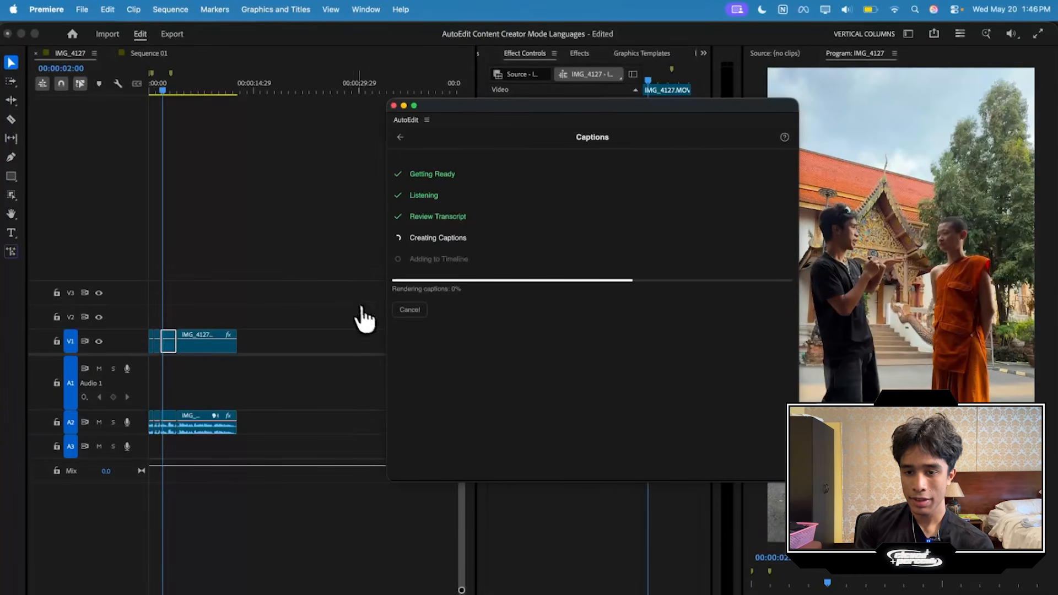
- Move the AutoEdit window off the timeline, scrub through the captioned sequence, and close the window
drag(626, 118, 538, 112)
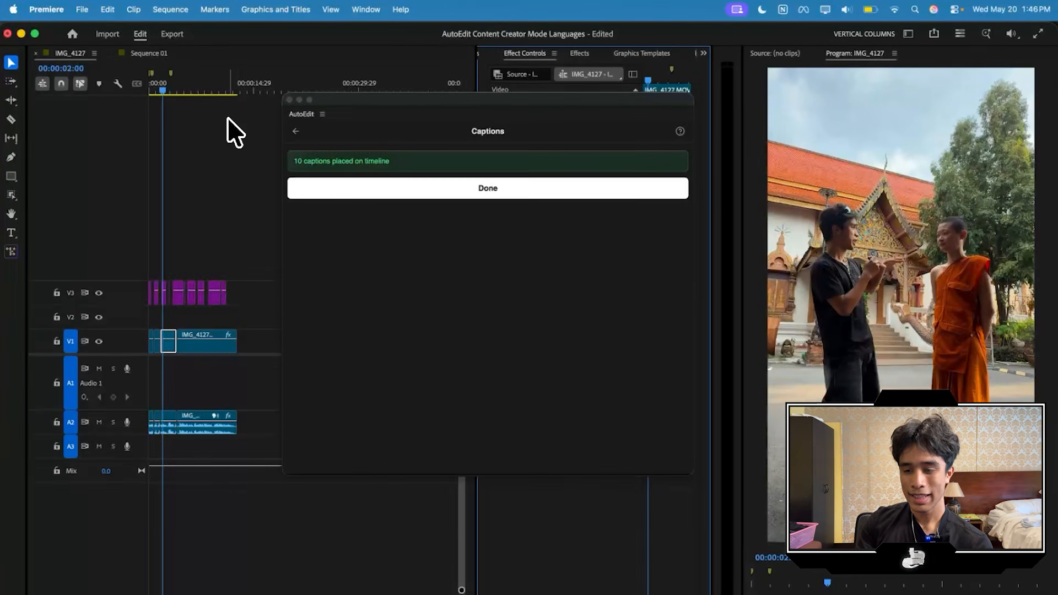
drag(164, 83, 145, 81)
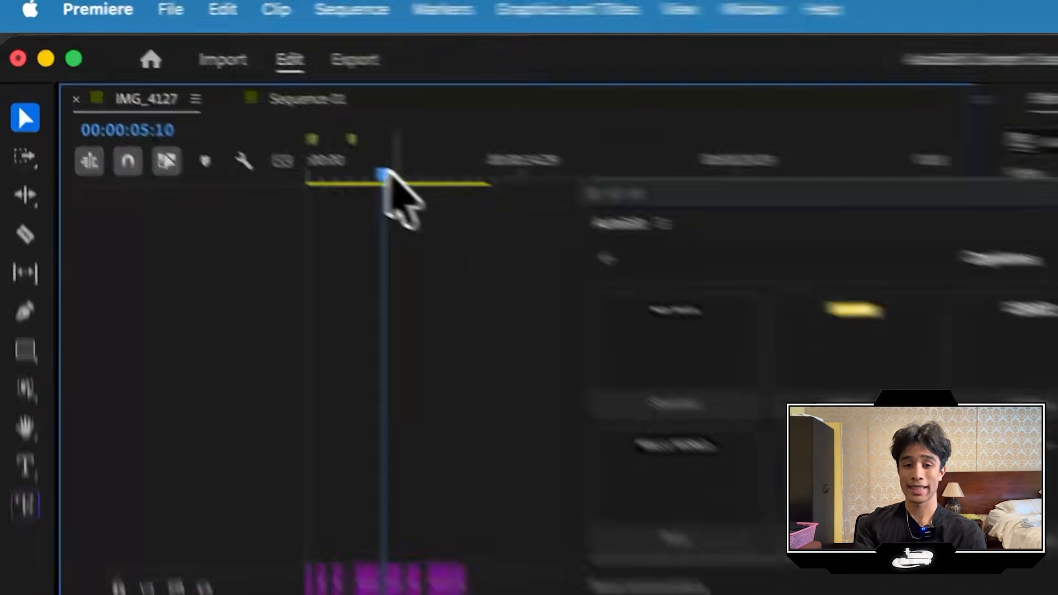
drag(190, 88, 195, 88)
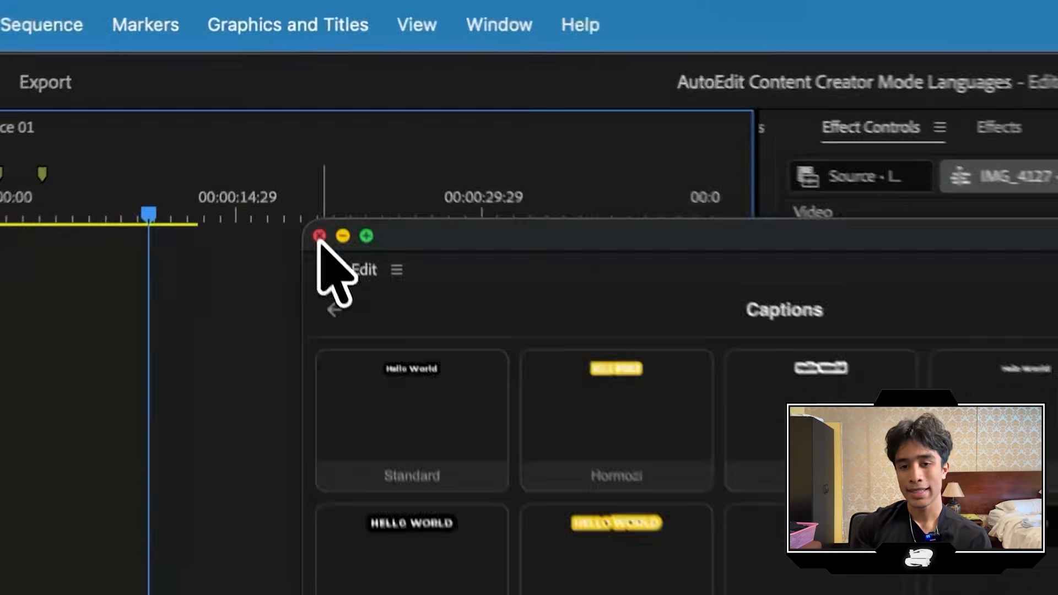
click(320, 237)
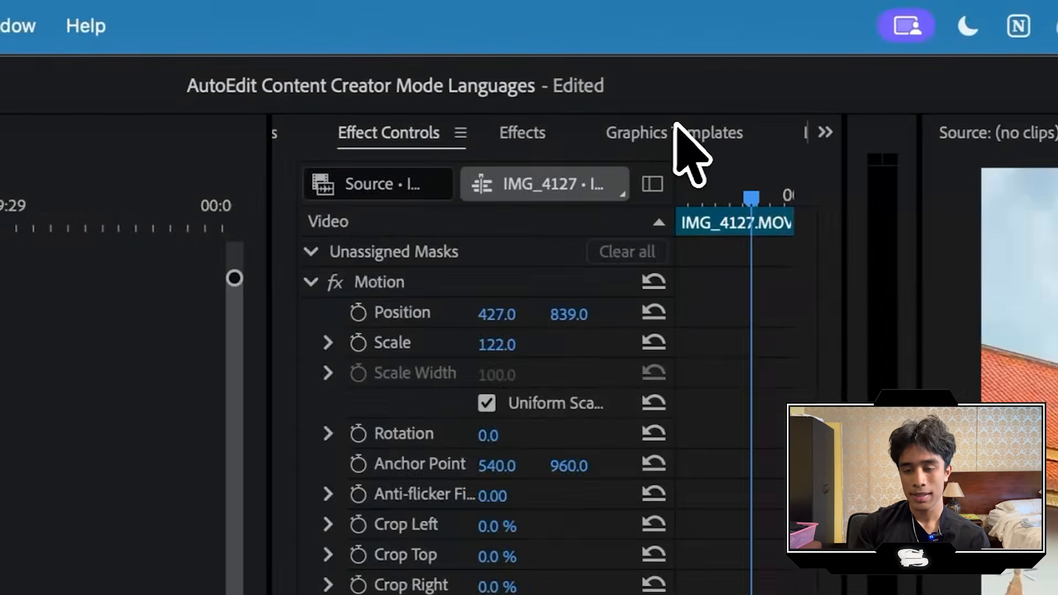
- Paste the EP animated title on V4 above the captions at the start of the sequence and play it back
click(675, 130)
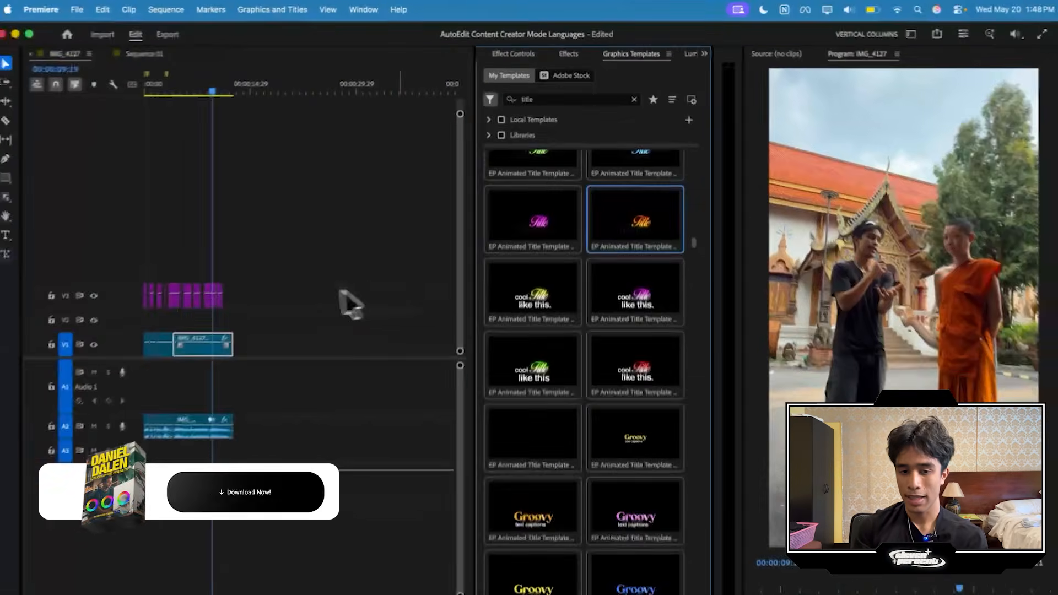
click(47, 350)
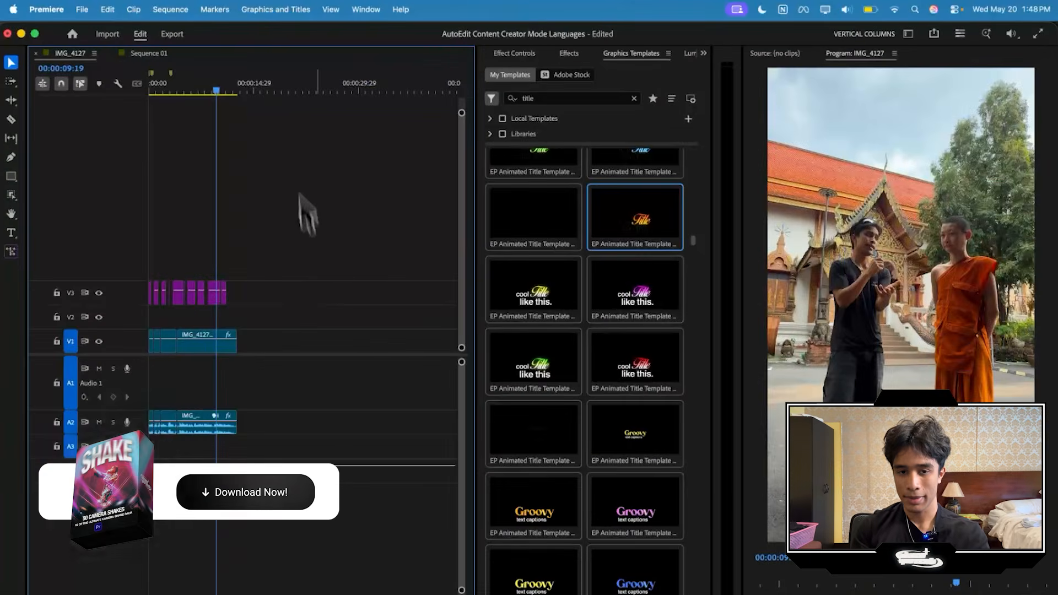
click(14, 148)
key(super+v)
drag(302, 299, 175, 176)
drag(231, 86, 154, 92)
click(150, 90)
key(space)
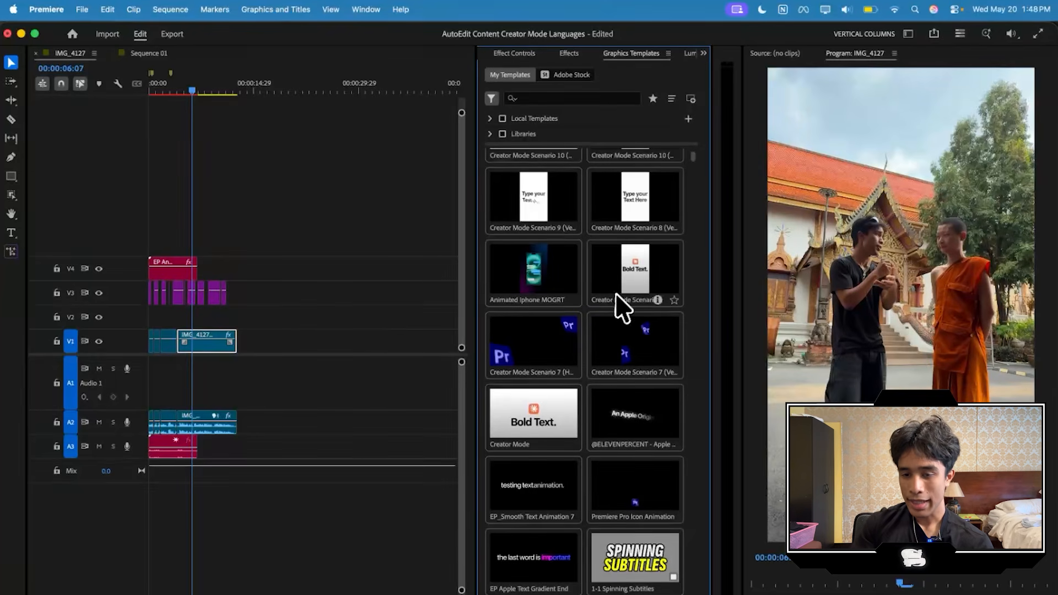
- Add the Creator Mode Scenario 6 template on V5 right after the animated title and play back its animation
drag(631, 283, 196, 239)
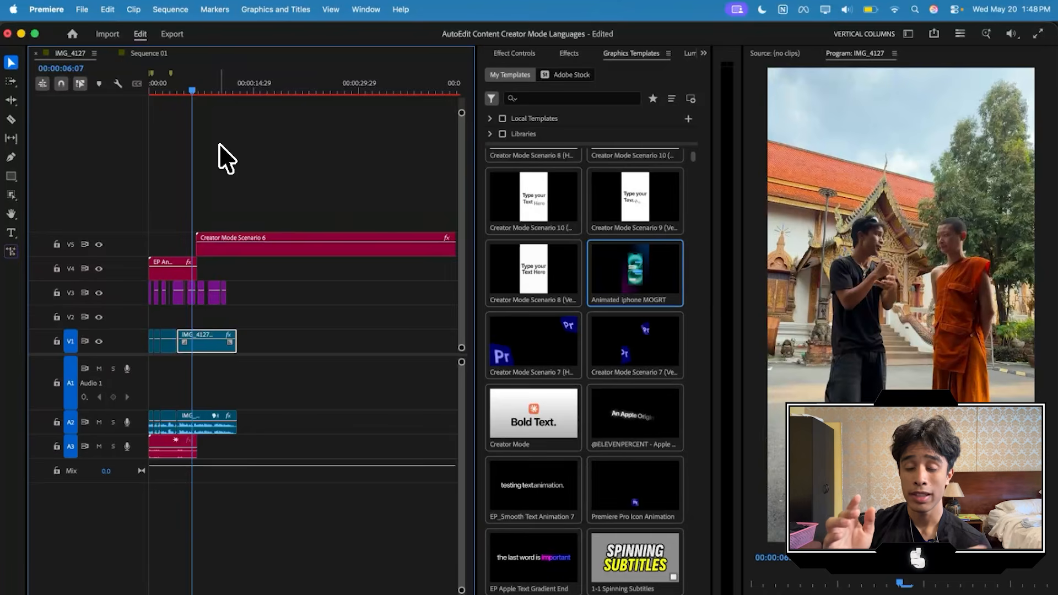
click(200, 87)
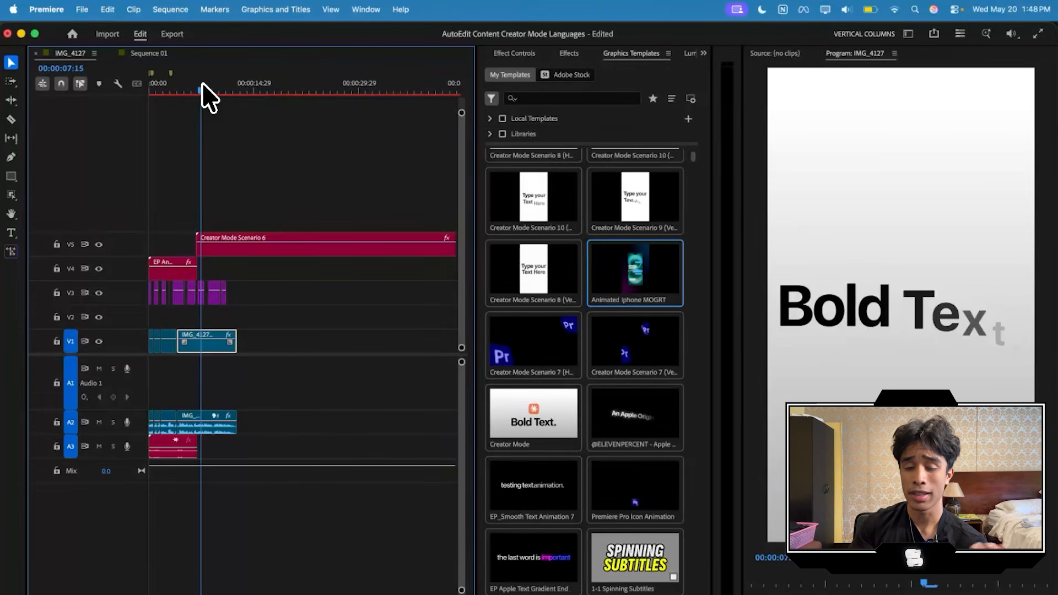
click(227, 249)
key(space)
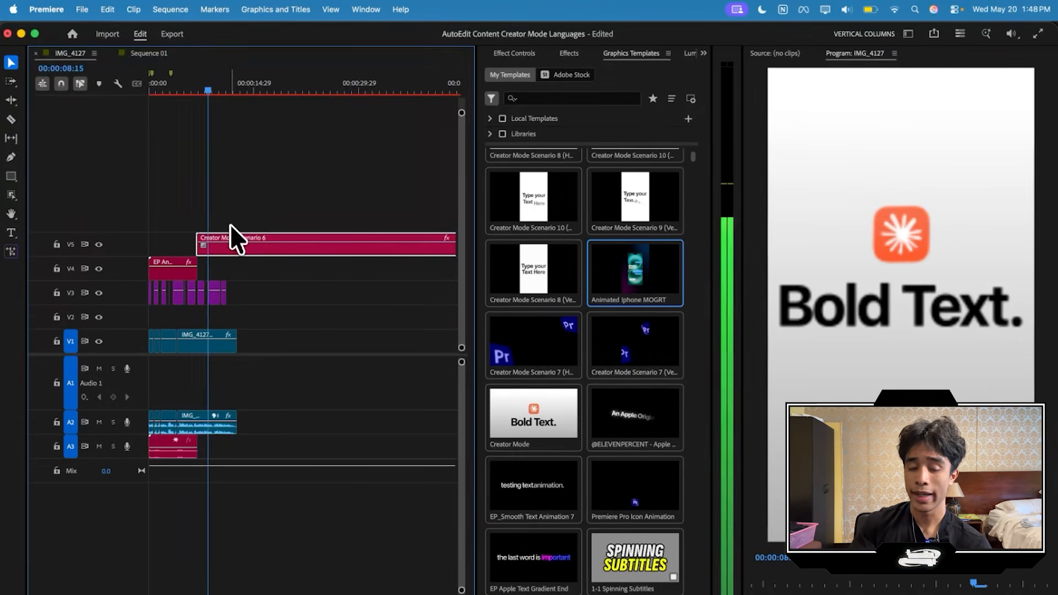
key(space)
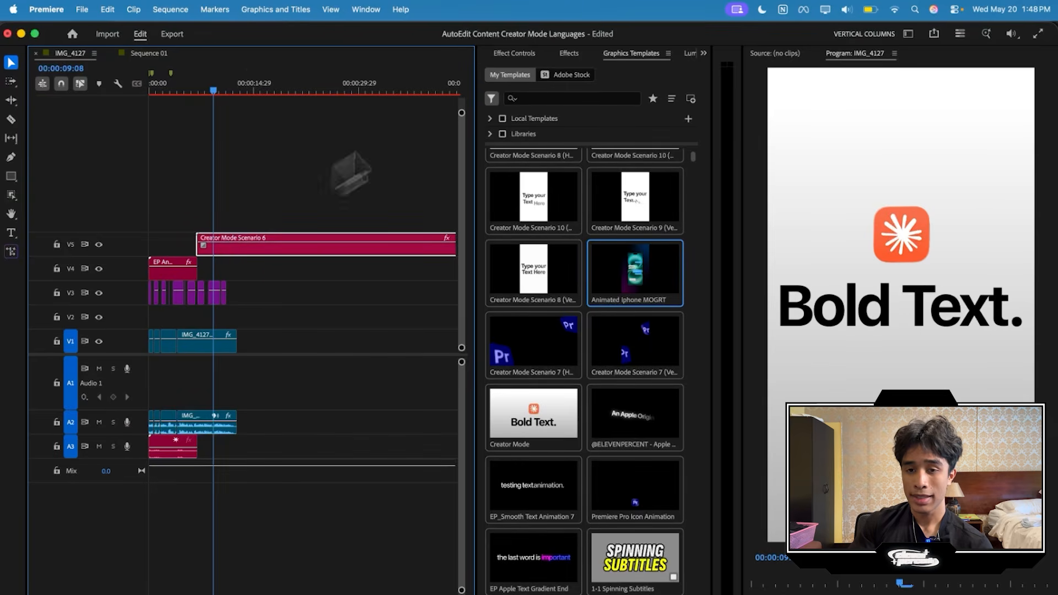
click(197, 76)
key(space)
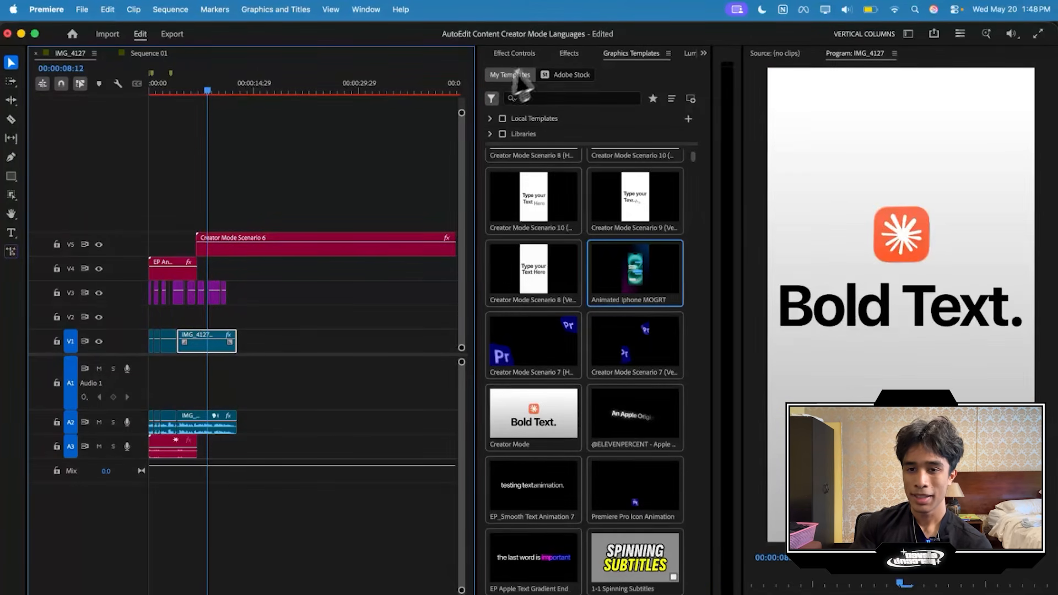
- Try replacing the text of the Creator Mode Scenario 6 graphic with "fxjcgkvhljk;"
click(537, 54)
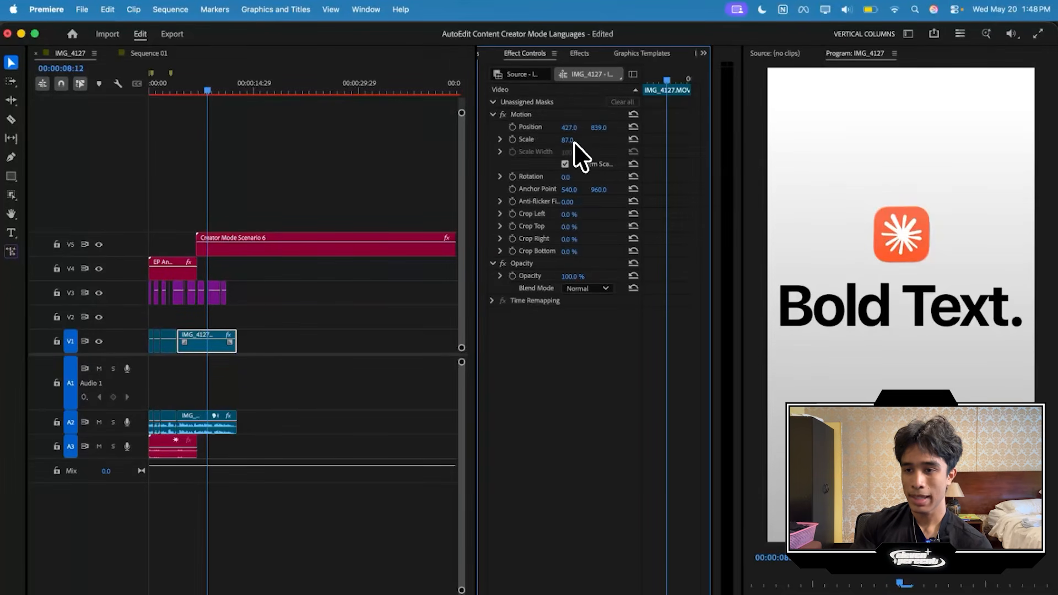
click(267, 244)
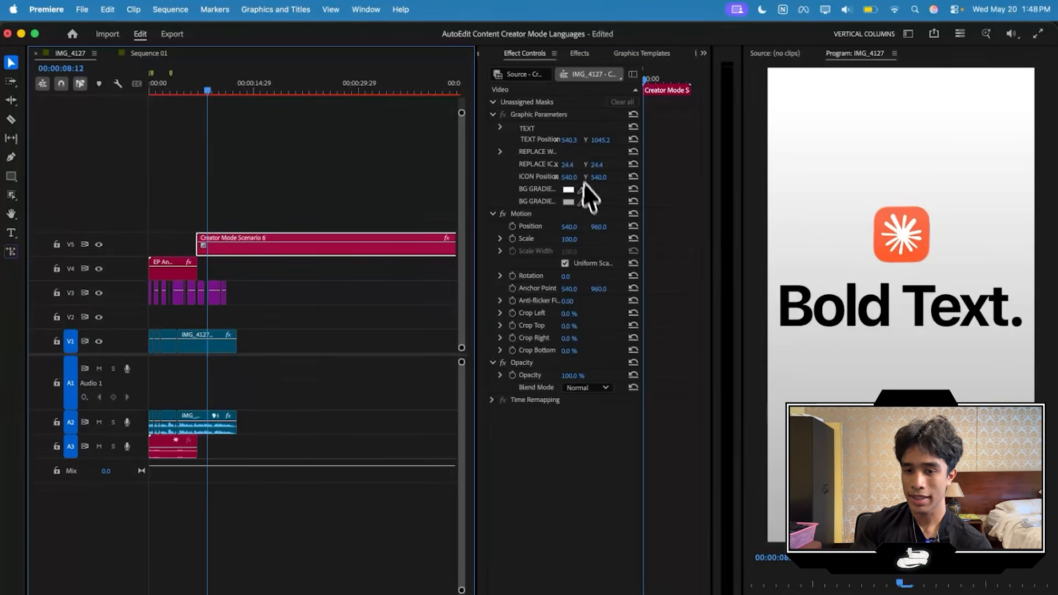
click(500, 128)
click(511, 139)
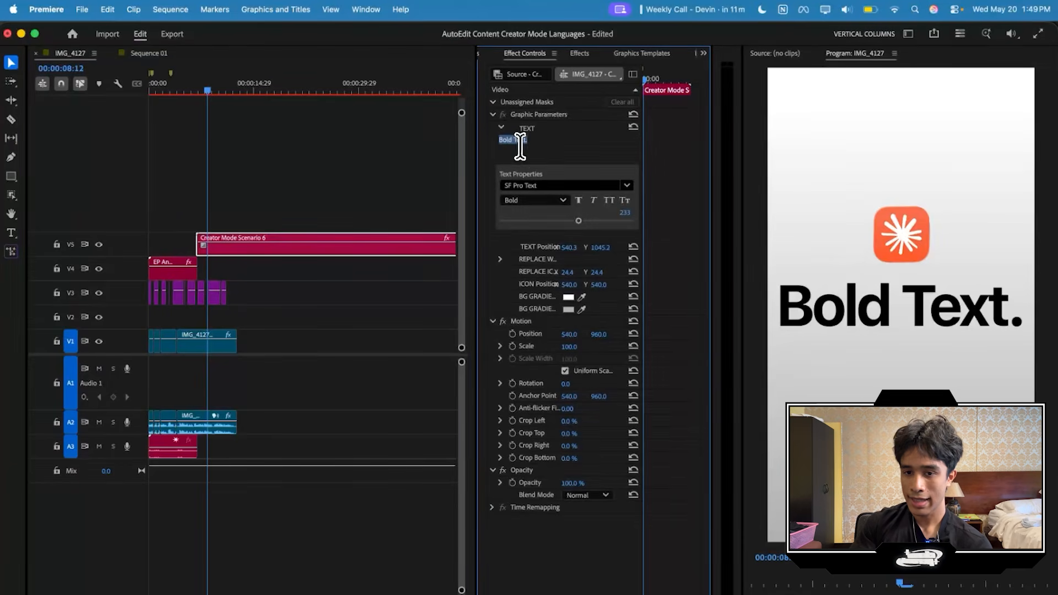
text(fxjcgkvhljk;)
click(422, 171)
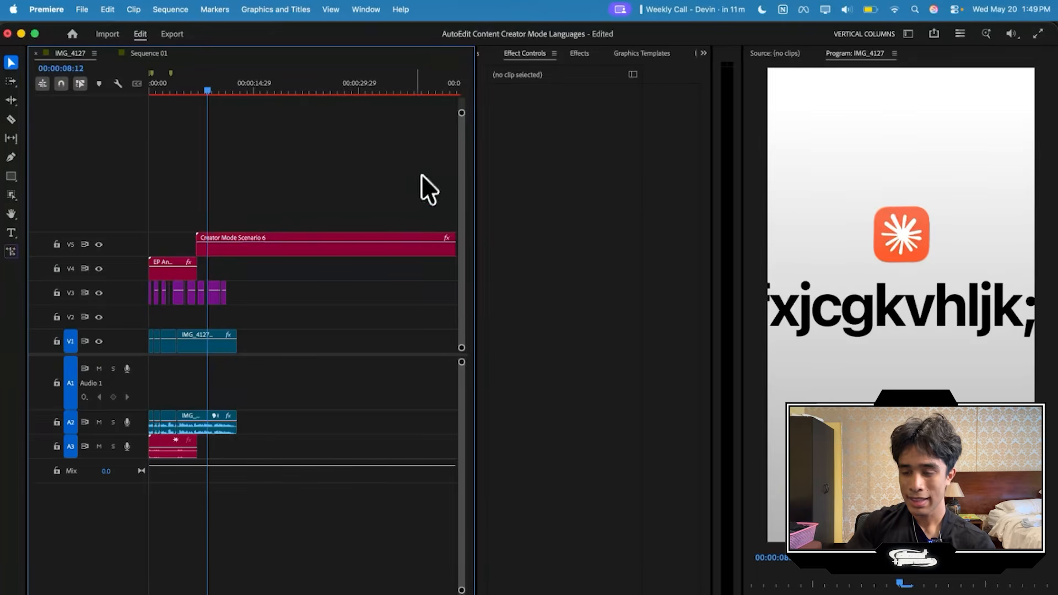
- Try changing the Creator Mode Scenario 6 background gradient, with its first colour set to 383838 and its second to black
click(390, 249)
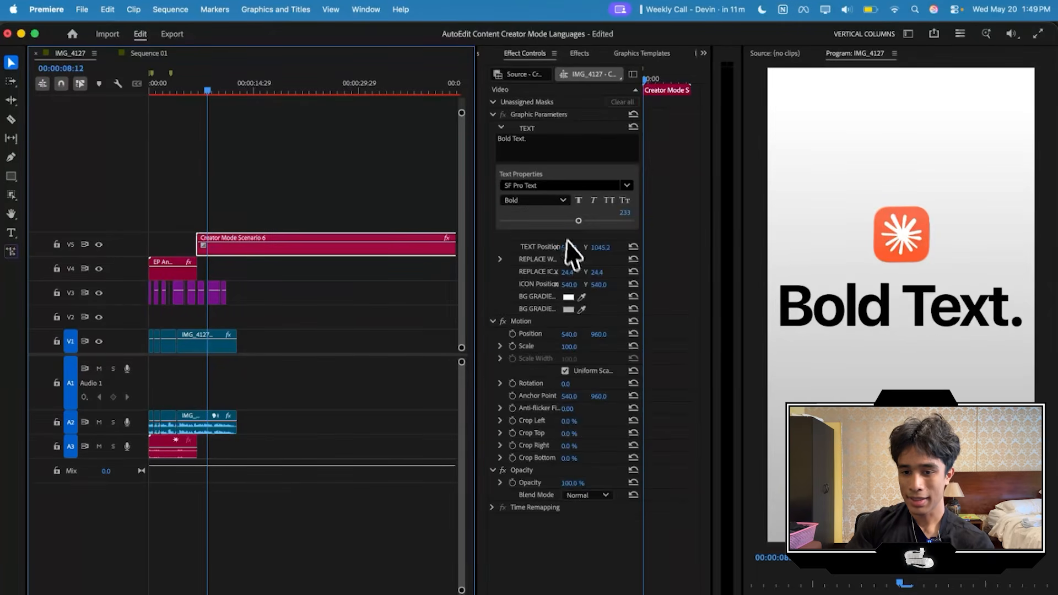
click(568, 310)
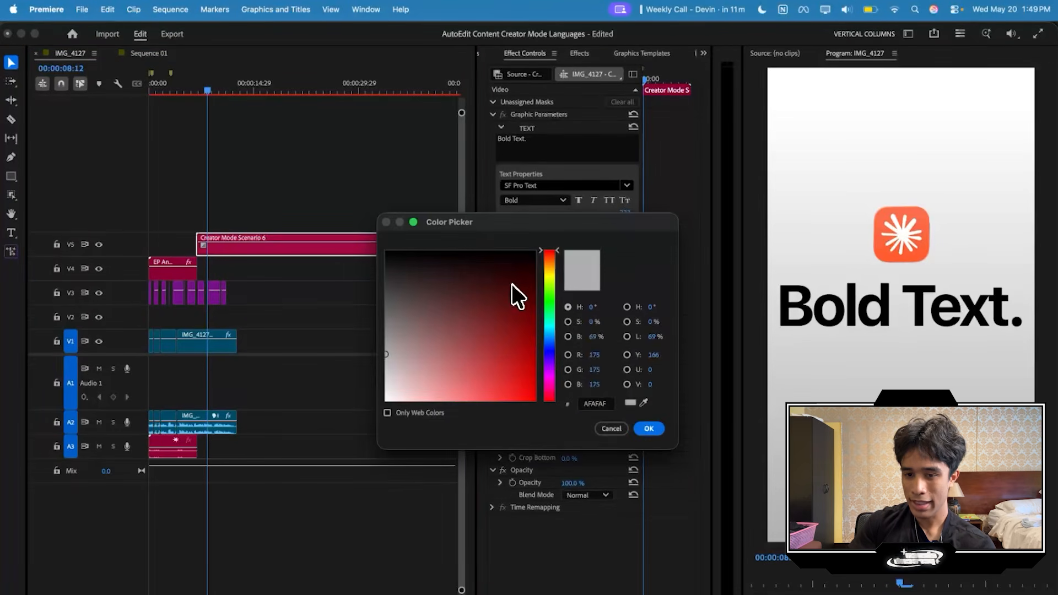
drag(513, 285, 546, 231)
click(649, 429)
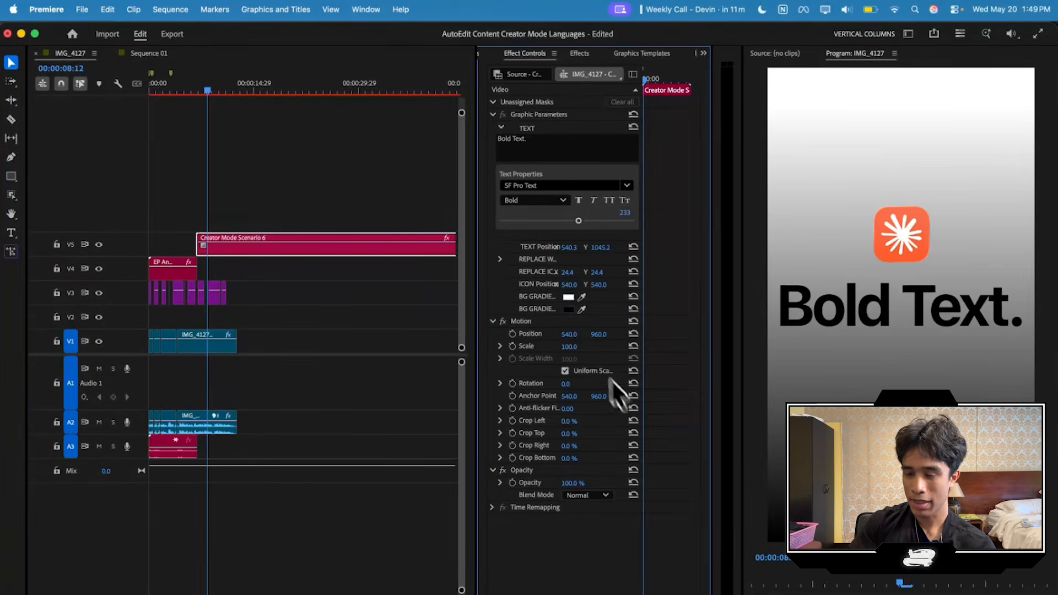
click(568, 297)
click(408, 287)
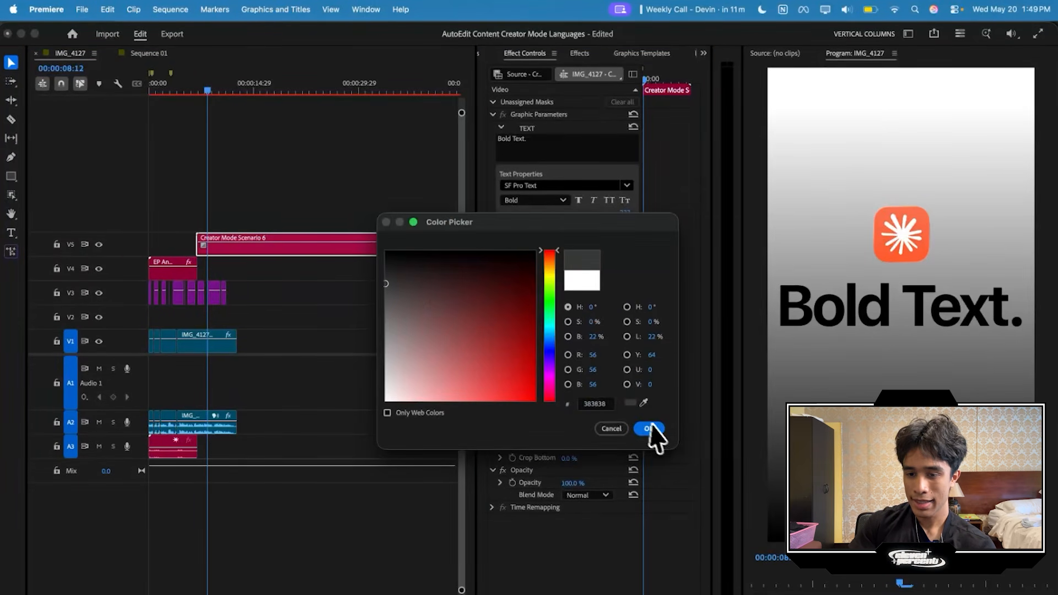
click(649, 429)
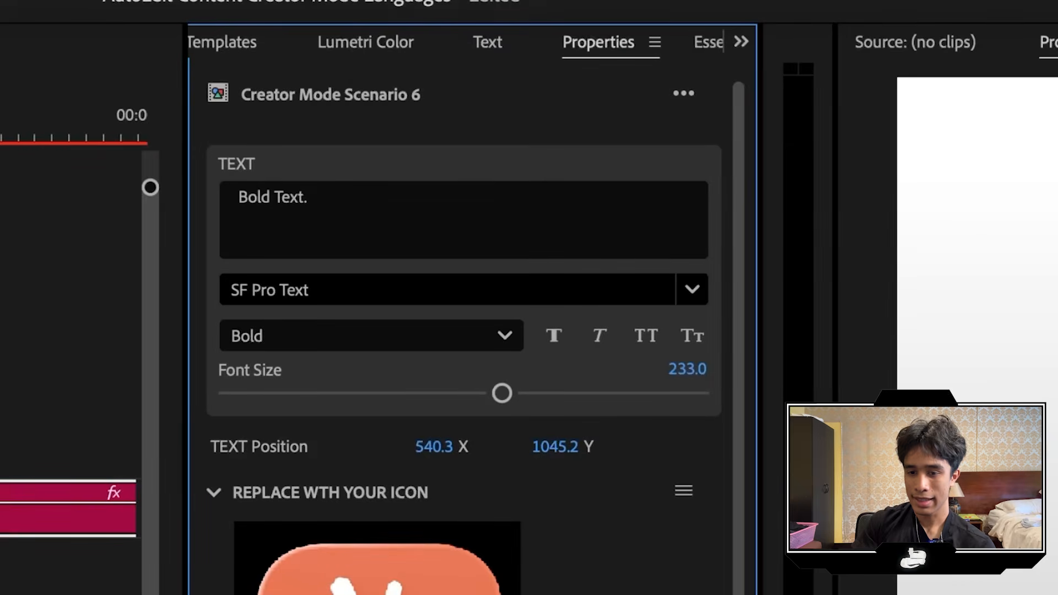
- Replace the Creator Mode Scenario 6 icon with the file Screenshot 2026-04-03 at 11.35.36 PM, found by searching "premiere", and play back the animation
click(684, 491)
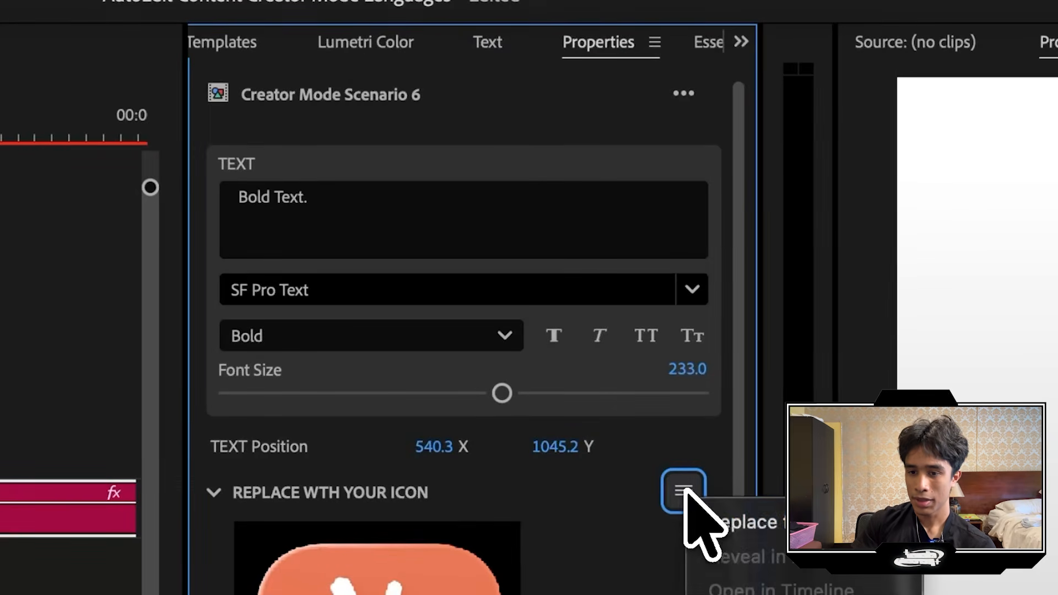
click(746, 524)
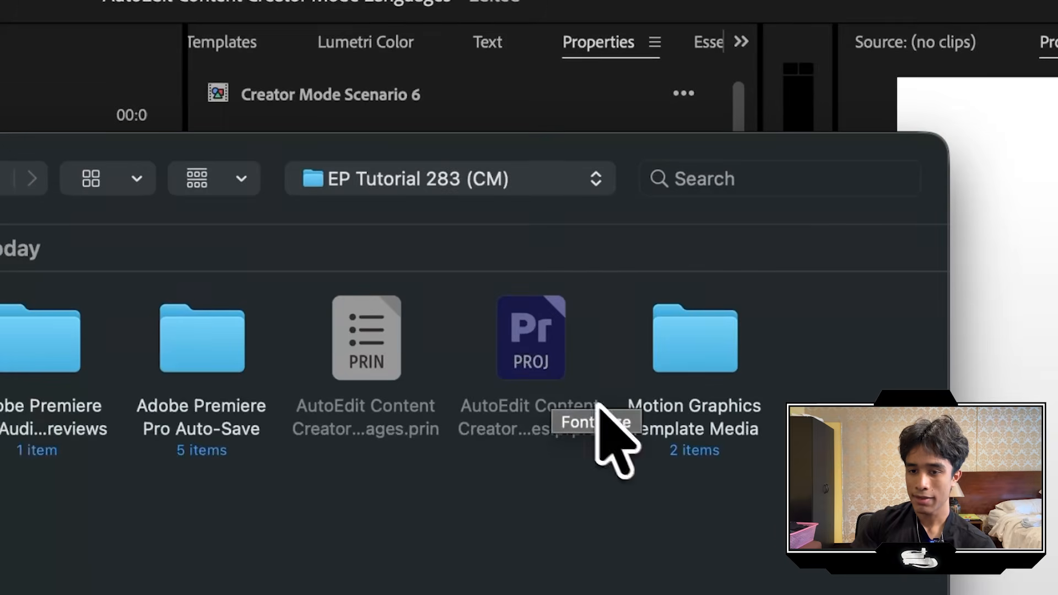
click(704, 180)
text(premiere)
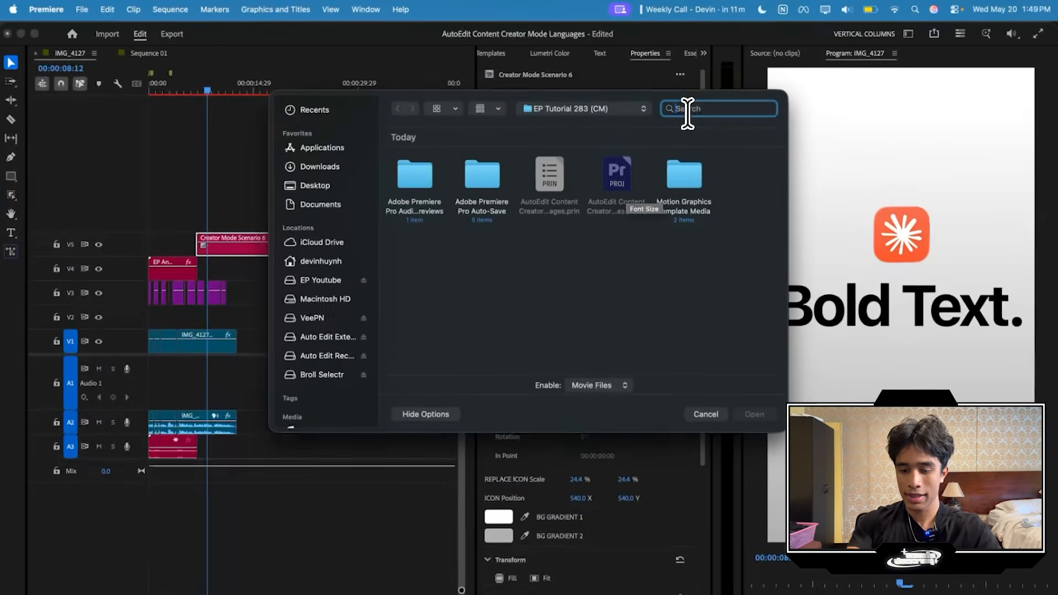
key(Return)
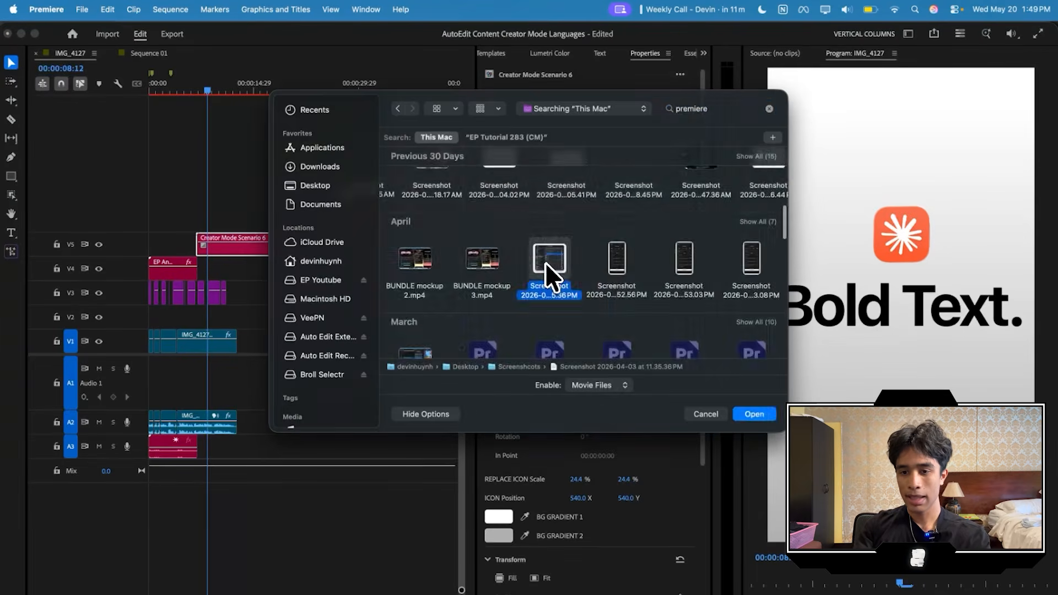
double_click(545, 263)
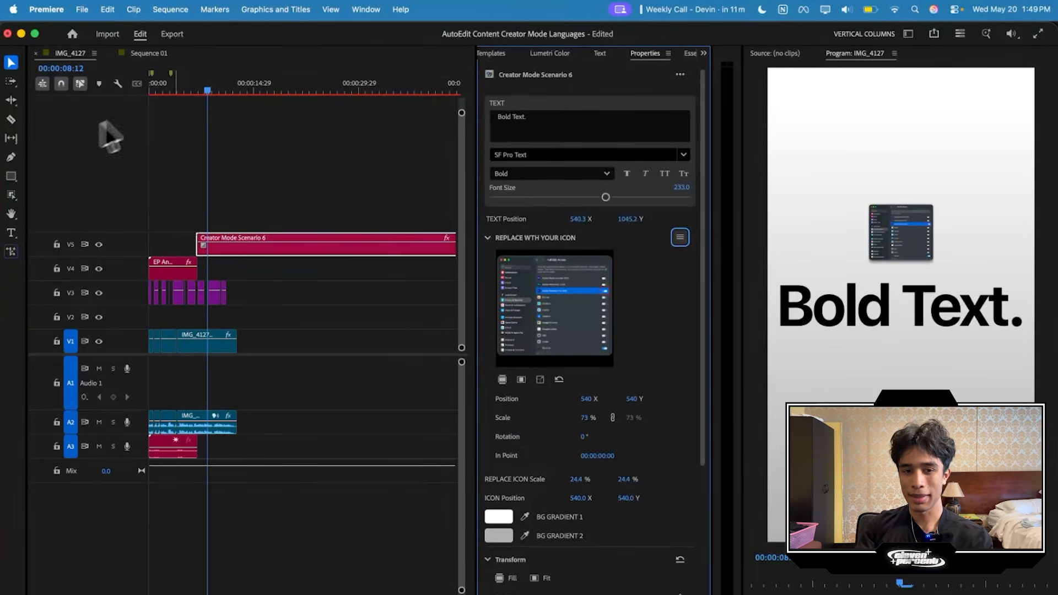
click(197, 88)
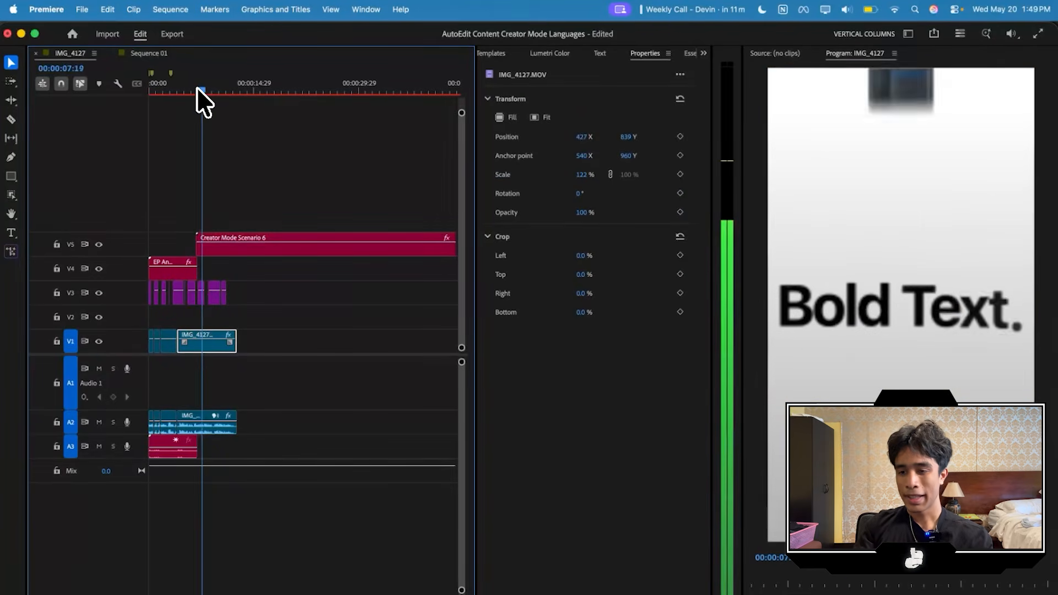
key(space)
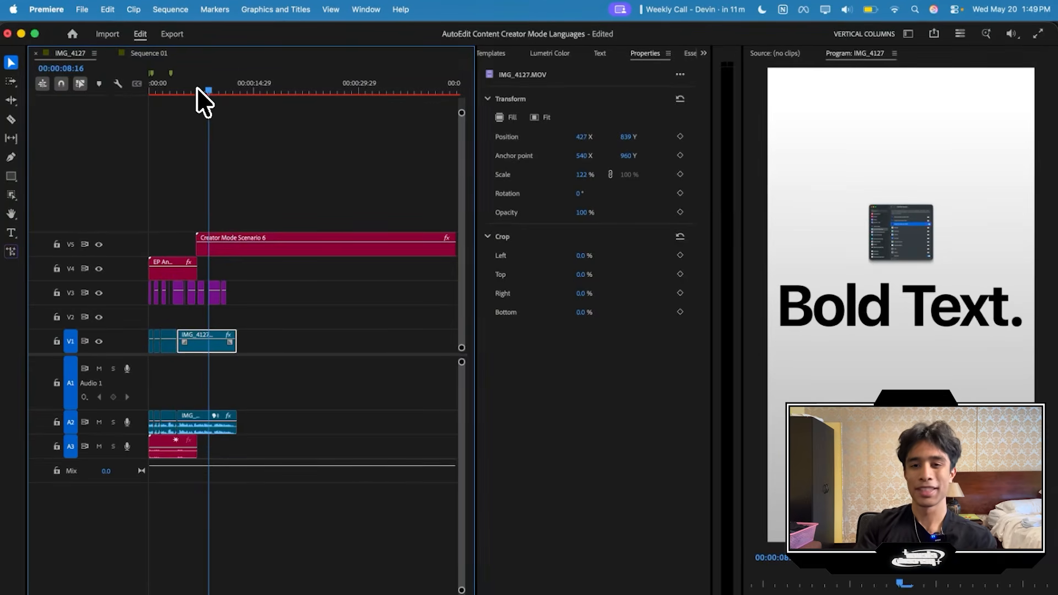
- Split the Creator Mode Scenario 6 clip on V5 at 00:00:11:20, past the end of its animation, and delete the excess part
mouse_move(217, 91)
mouse_down()
mouse_move(247, 94)
mouse_move(224, 91)
mouse_up()
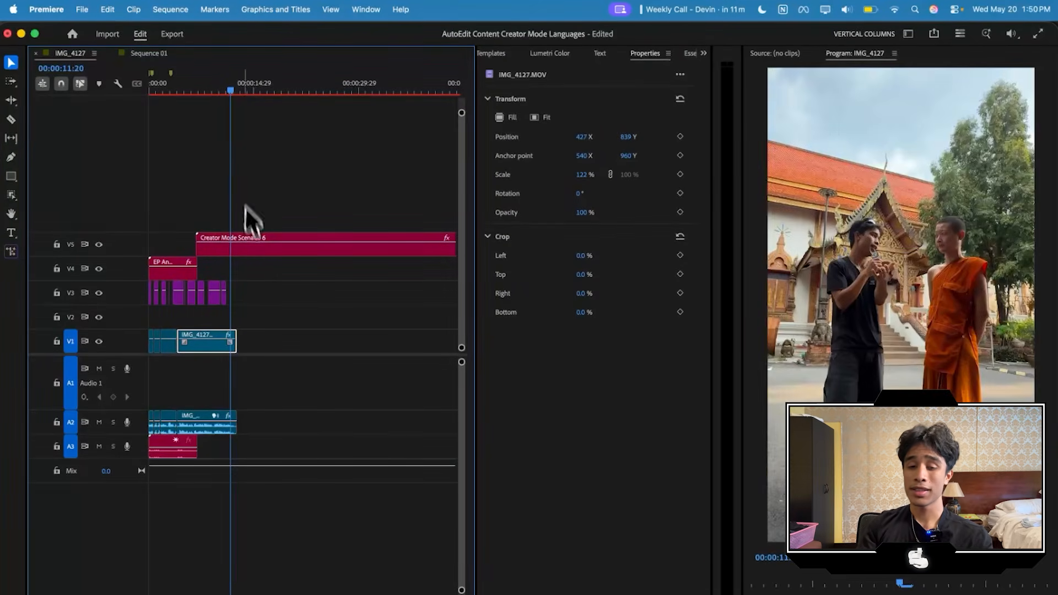
click(254, 246)
key(super+k)
key(Delete)
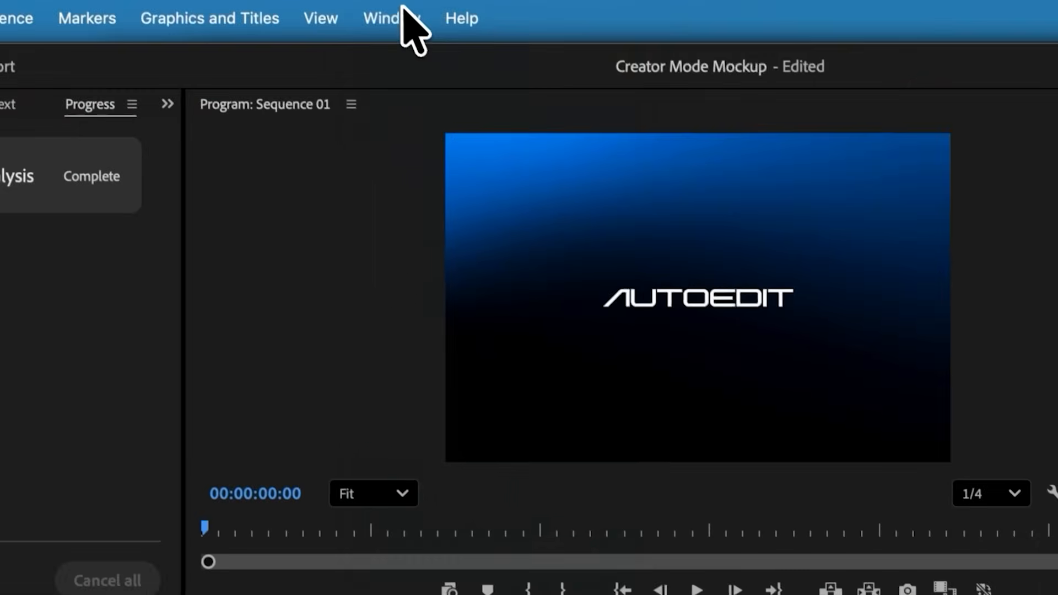
- Open the AutoEdit extension in the Creator Mode Mockup project and move its floating window higher up
click(403, 22)
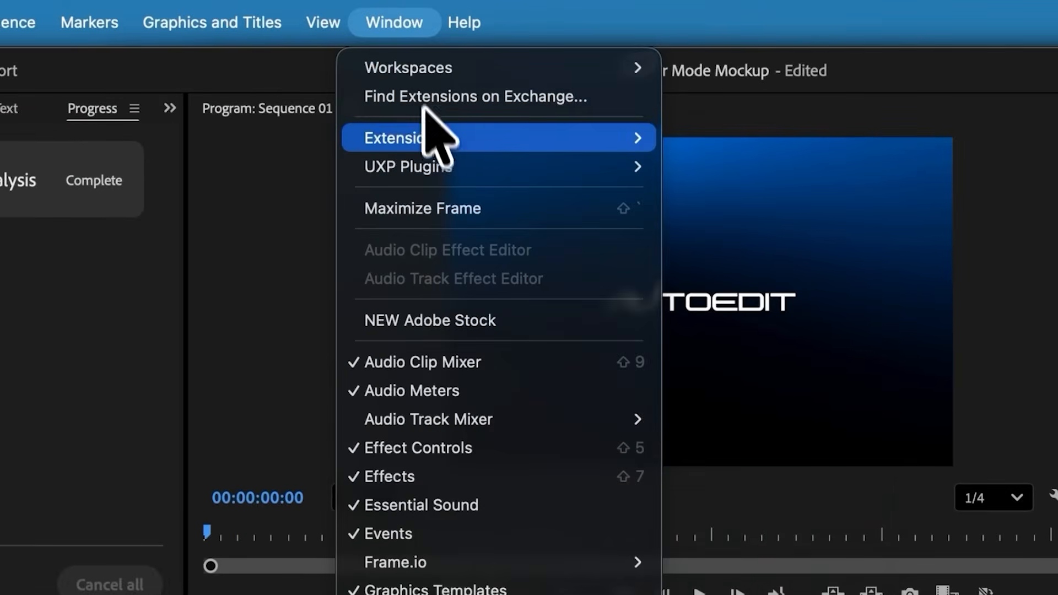
mouse_move(441, 135)
click(705, 144)
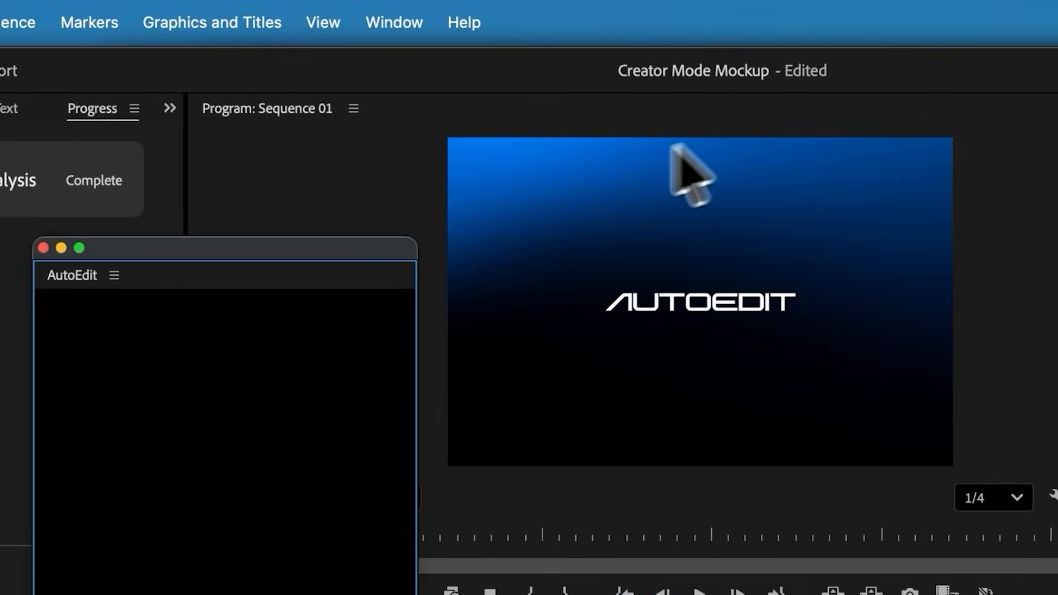
drag(355, 252, 355, 166)
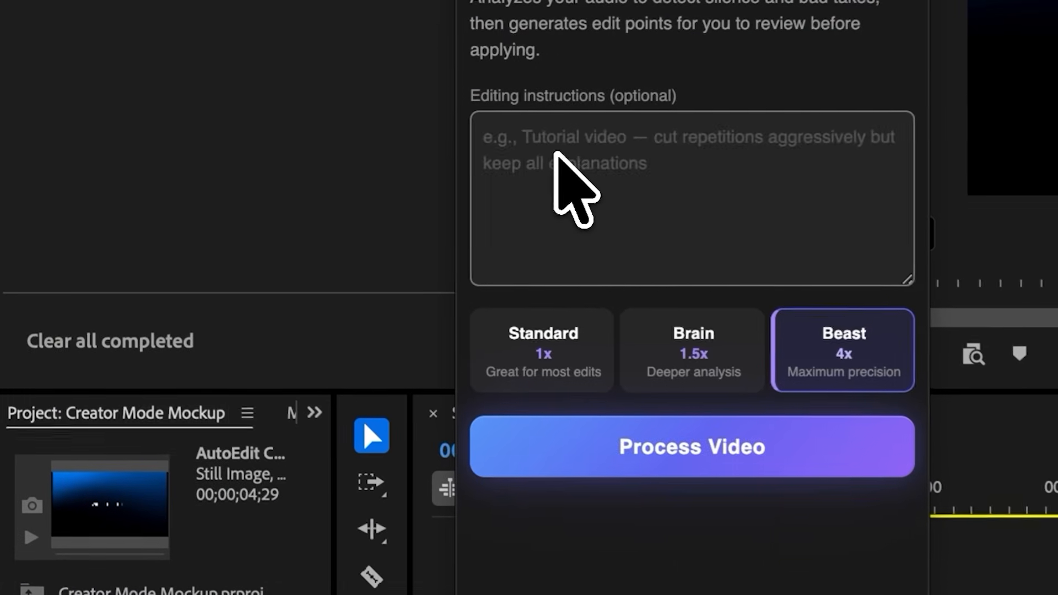
- Process the video with the editing instructions "This is a youtube video about me talking about AI plugins. Cut out all the bad takes please and repeats."
click(426, 161)
text(This is a )
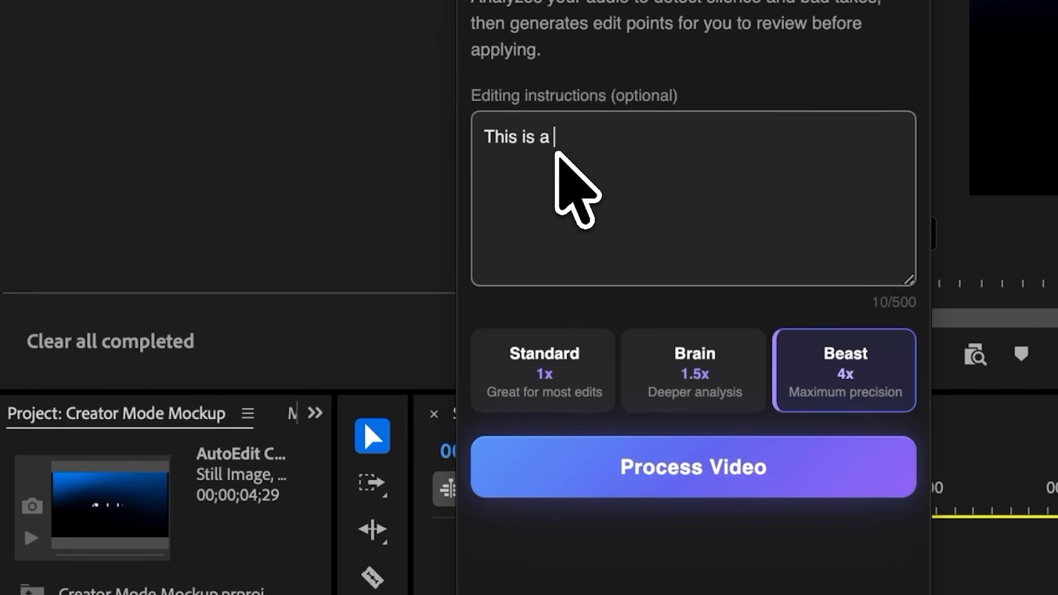
text(youtube video about me talking about AI plugins. Cut out all the bad takes please and repeats.)
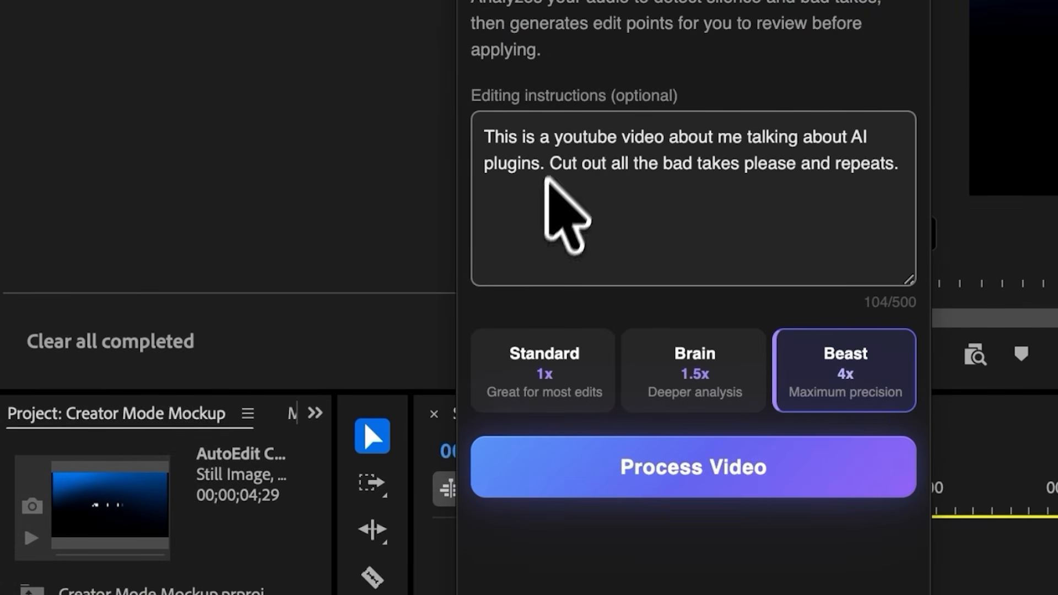
click(736, 490)
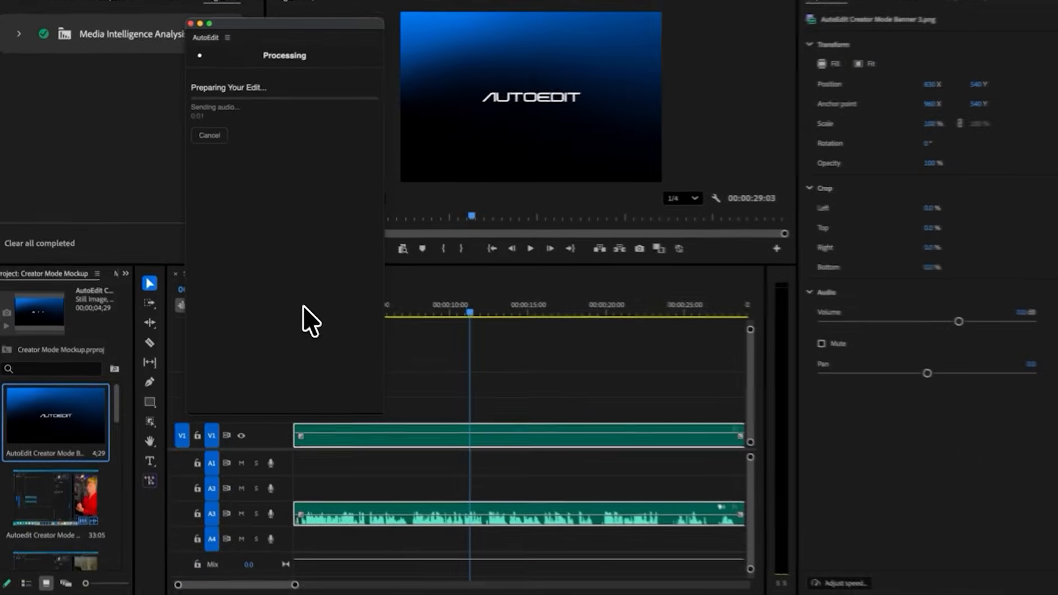